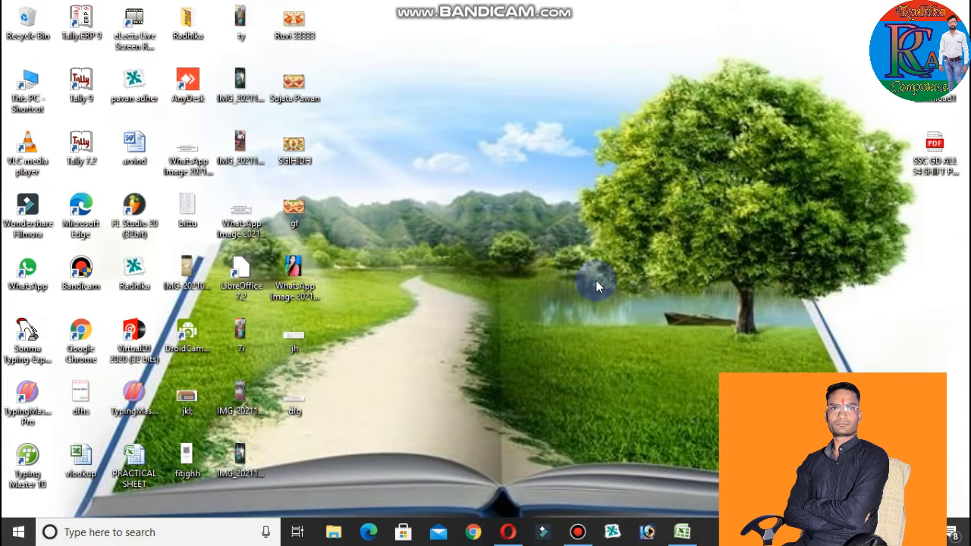
Switch to the open Excel workbook and change cell A7 to 56 and cell A9 to 53.
{"action": "left_click", "coordinate": [682, 533]}
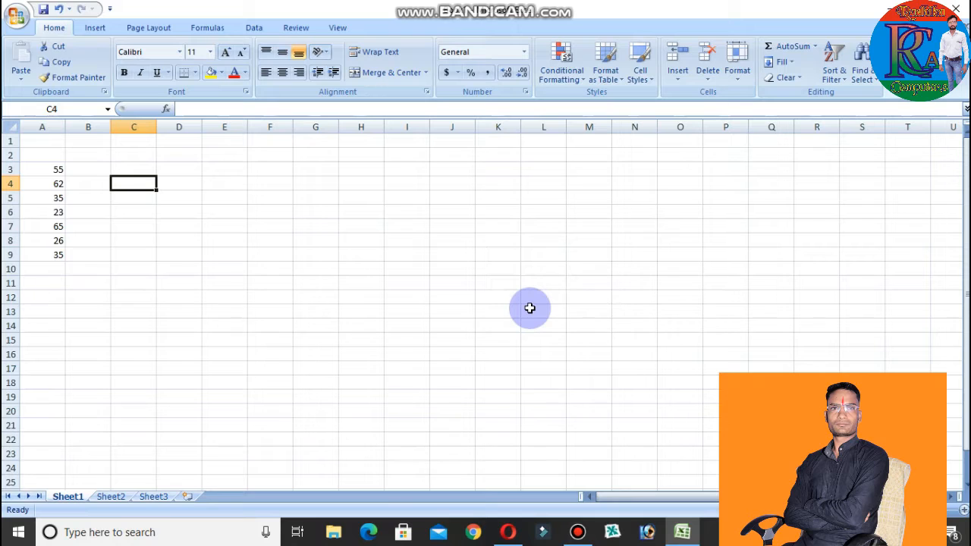
{"action": "left_click", "coordinate": [52, 225]}
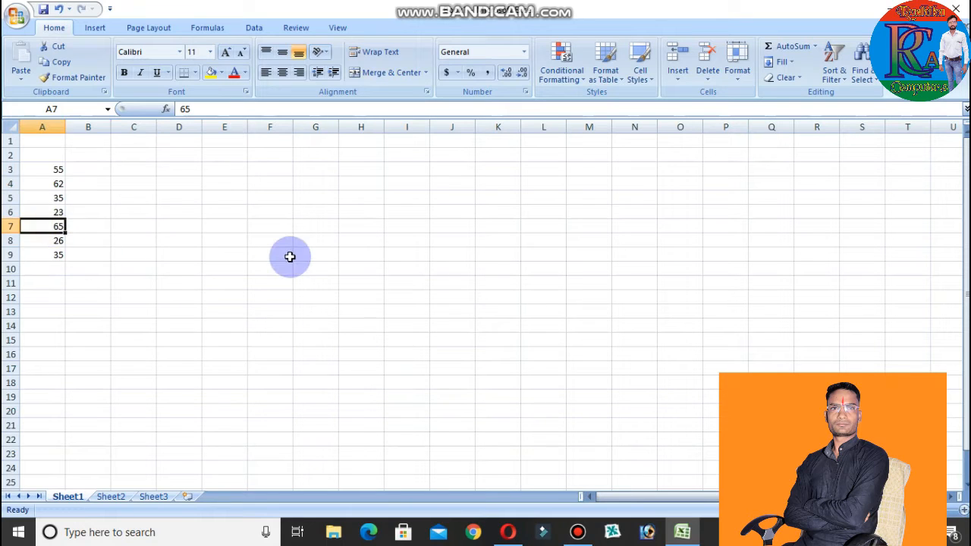
{"action": "type", "text": "56"}
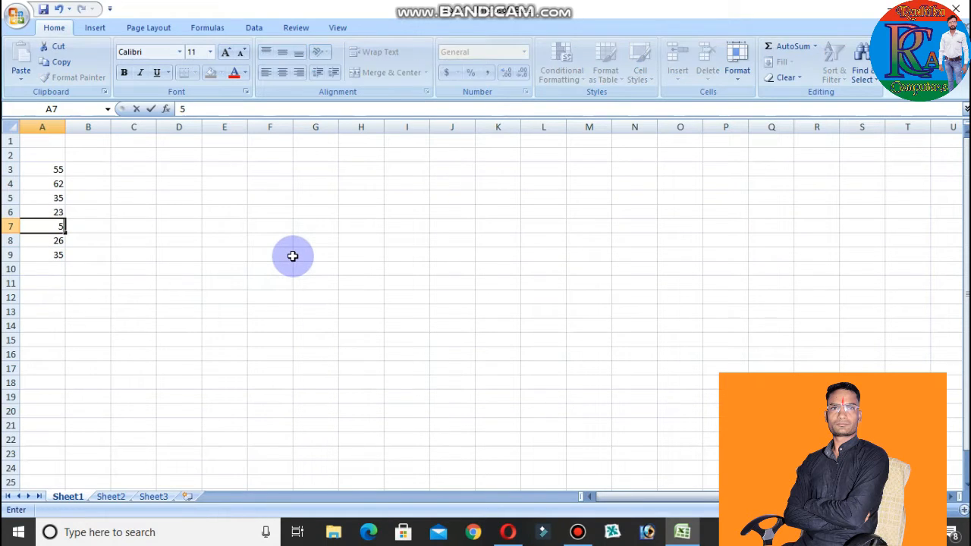
{"action": "left_click", "coordinate": [55, 254]}
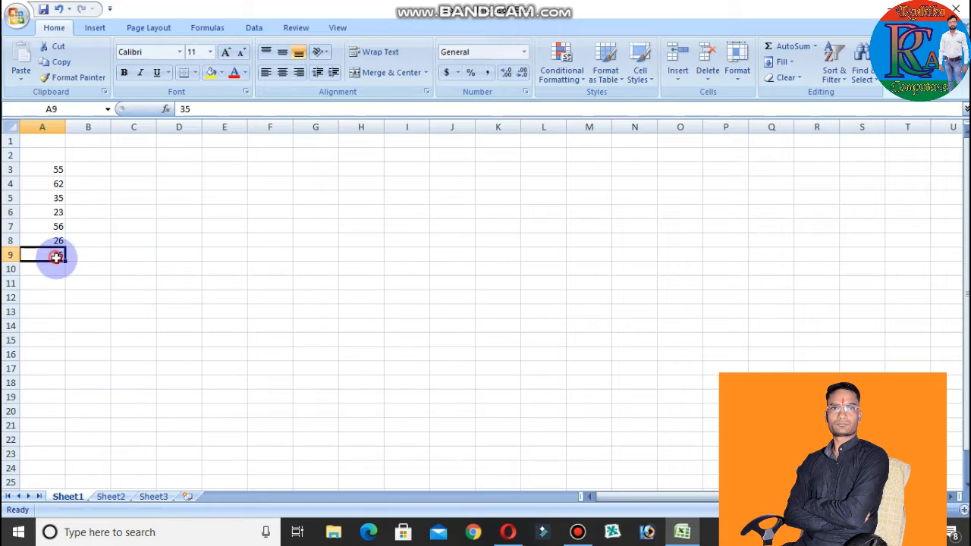
{"action": "type", "text": "53"}
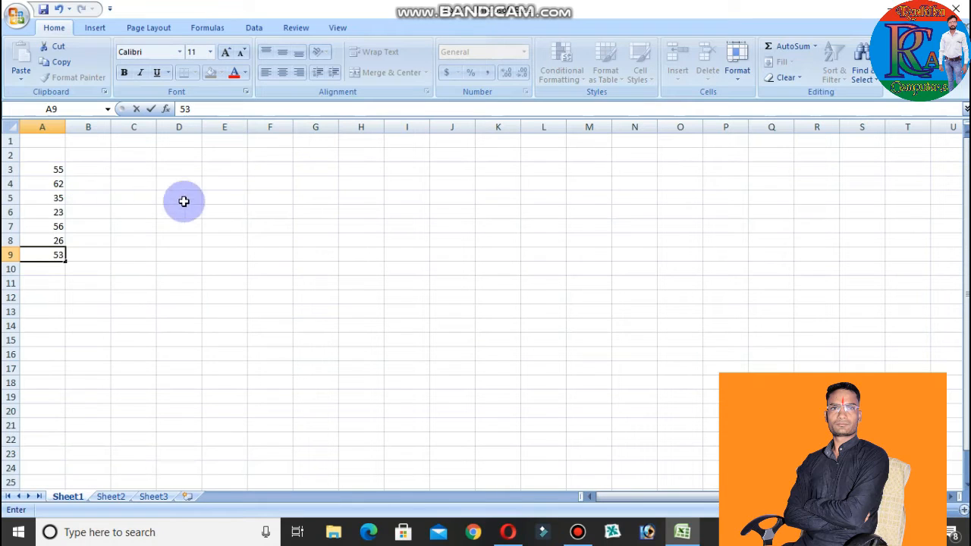
{"action": "left_click", "coordinate": [265, 214]}
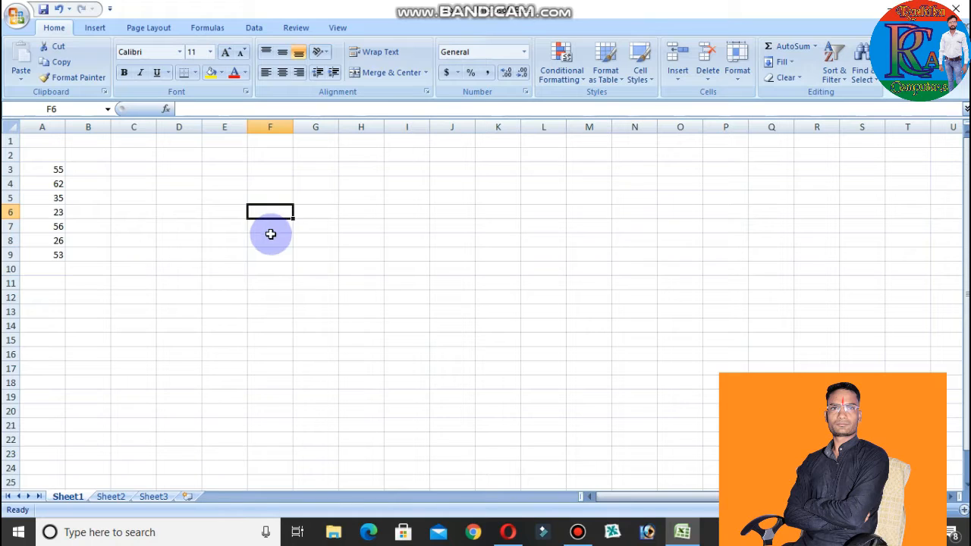
Enter the formula =abs(a4) in cell C29 to return the absolute value of cell A4.
{"action": "scroll", "coordinate": [212, 324], "scroll_direction": "down", "scroll_amount": 6}
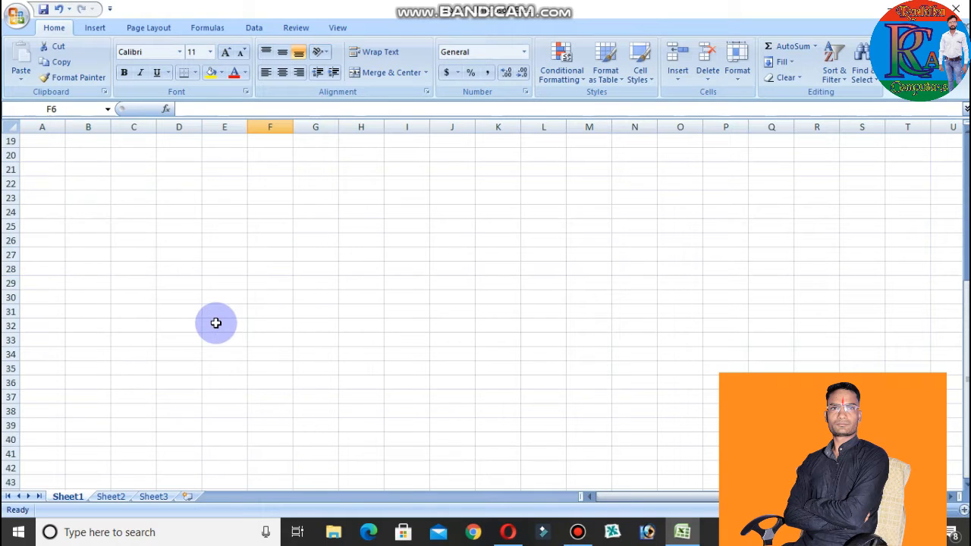
{"action": "left_click", "coordinate": [146, 281]}
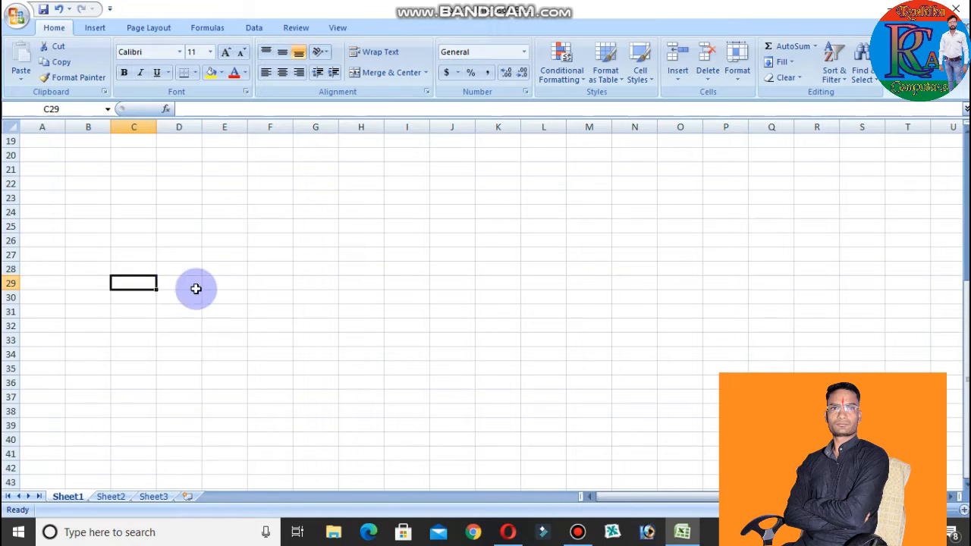
{"action": "scroll", "coordinate": [209, 292], "scroll_direction": "up", "scroll_amount": 6}
{"action": "scroll", "coordinate": [133, 298], "scroll_direction": "down", "scroll_amount": 3}
{"action": "scroll", "coordinate": [133, 299], "scroll_direction": "down", "scroll_amount": 3}
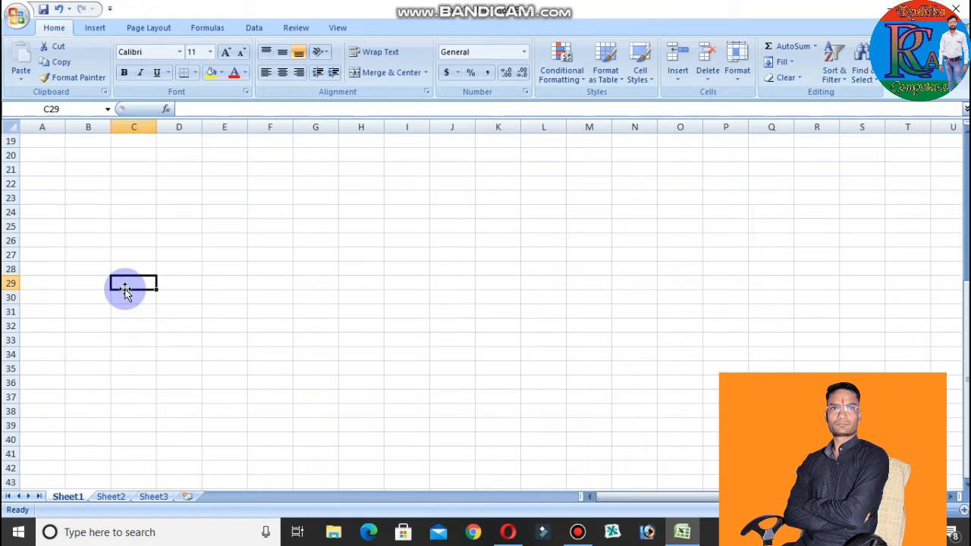
{"action": "type", "text": "="}
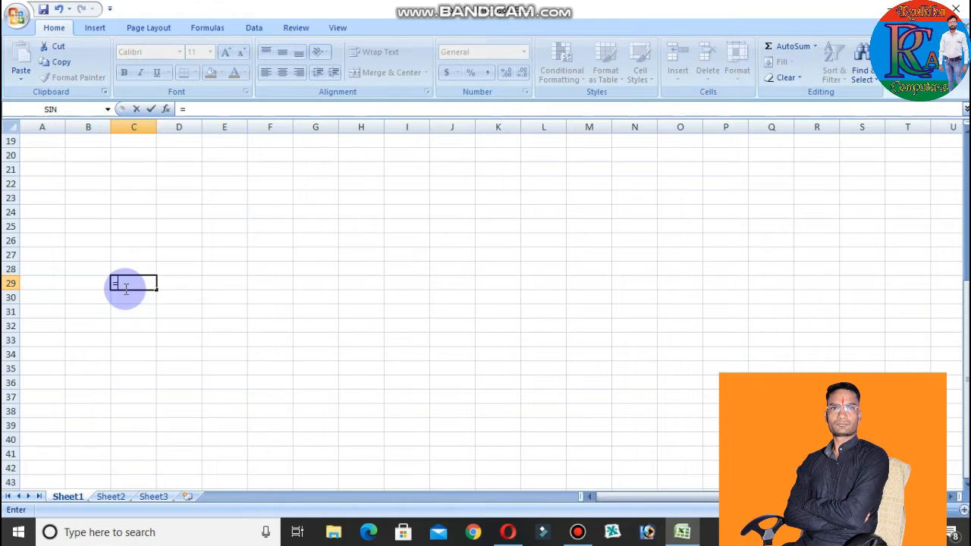
{"action": "type", "text": "ab"}
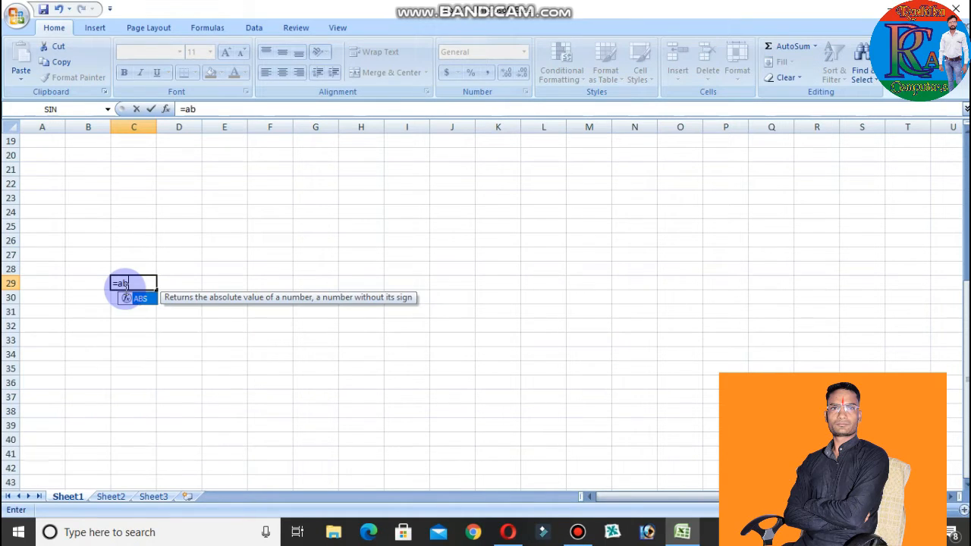
{"action": "type", "text": "s("}
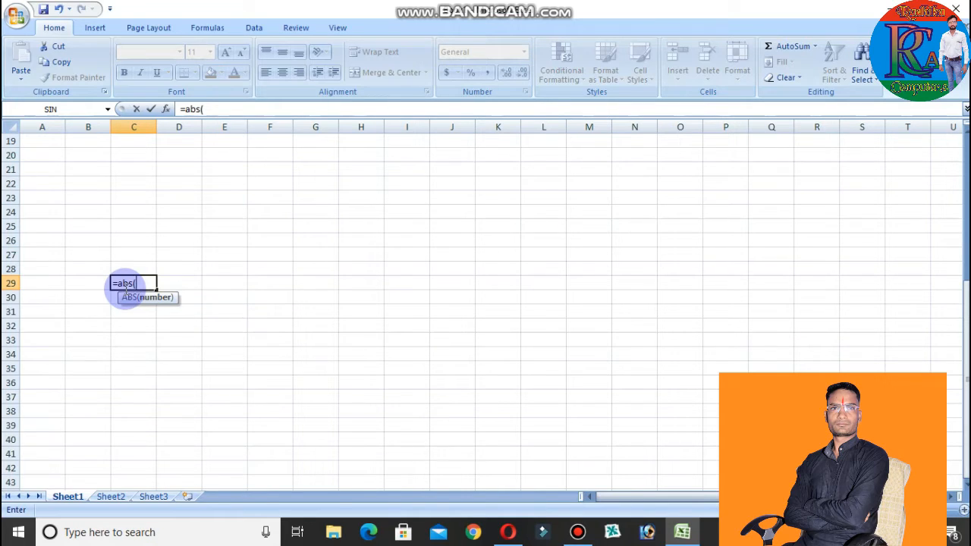
{"action": "type", "text": "a"}
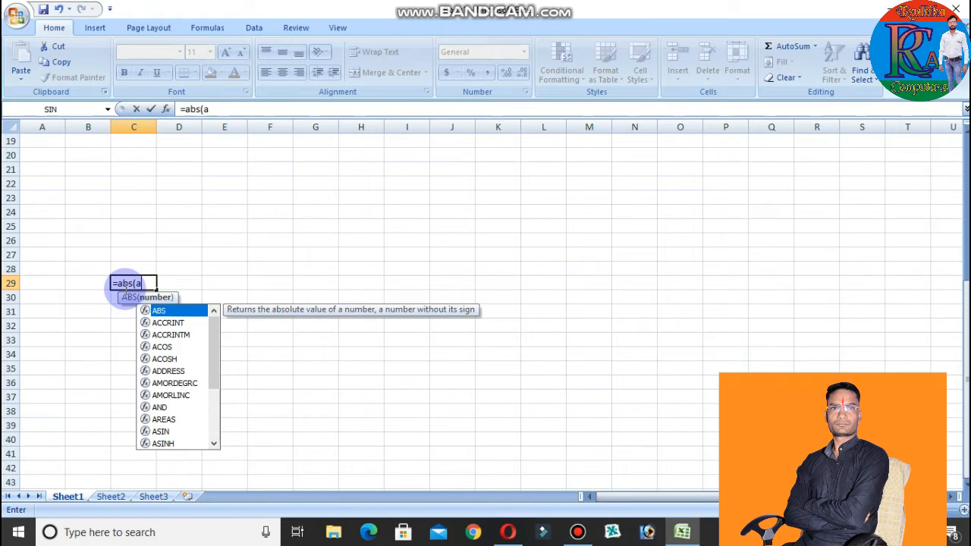
{"action": "type", "text": "4"}
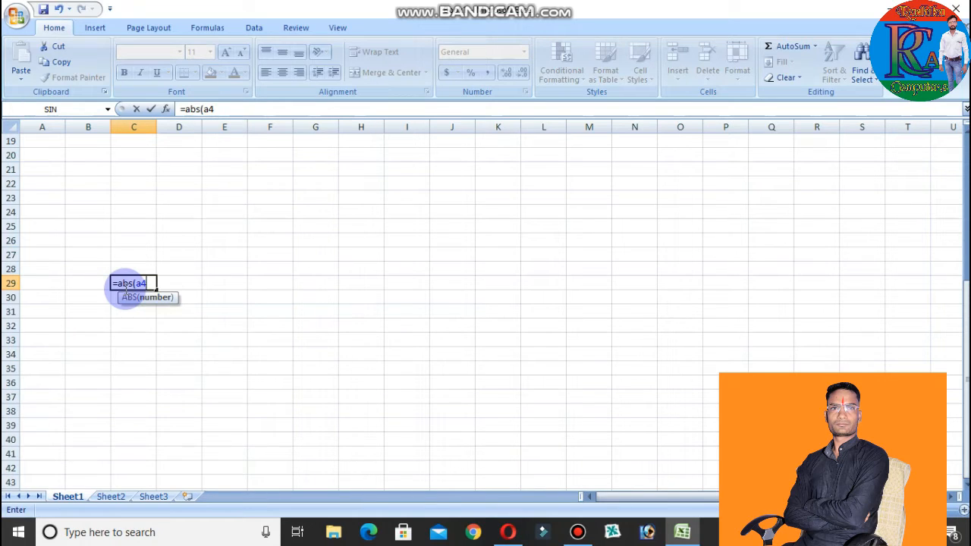
{"action": "type", "text": ")"}
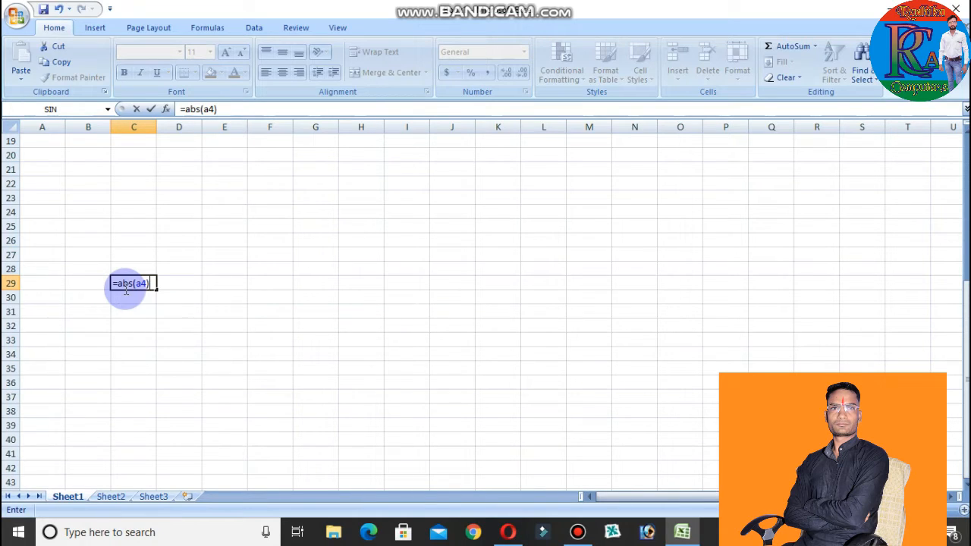
{"action": "key", "text": "Return"}
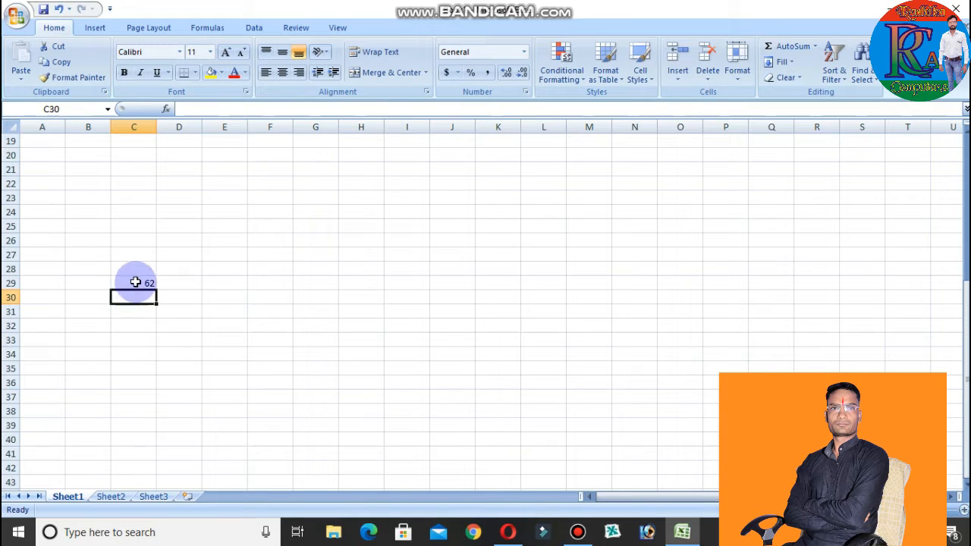
Enter the values 2 in cell B4 and 10 in cell B5.
{"action": "scroll", "coordinate": [134, 286], "scroll_direction": "up", "scroll_amount": 6}
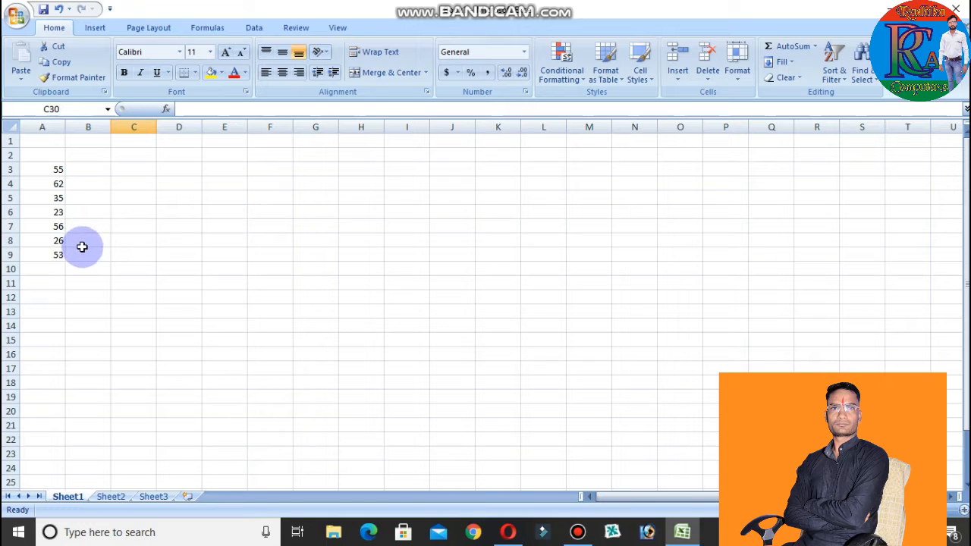
{"action": "left_click", "coordinate": [98, 183]}
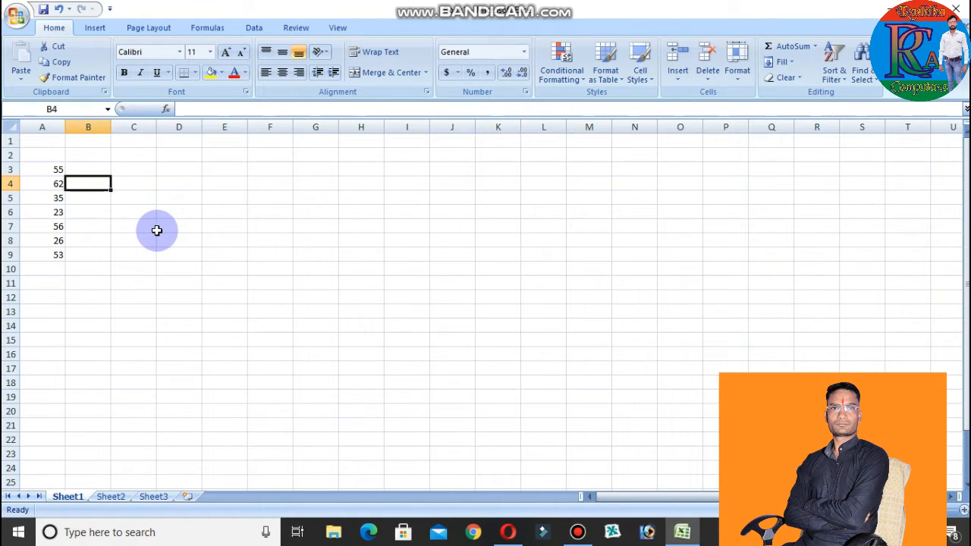
{"action": "type", "text": "2"}
{"action": "left_click", "coordinate": [87, 198]}
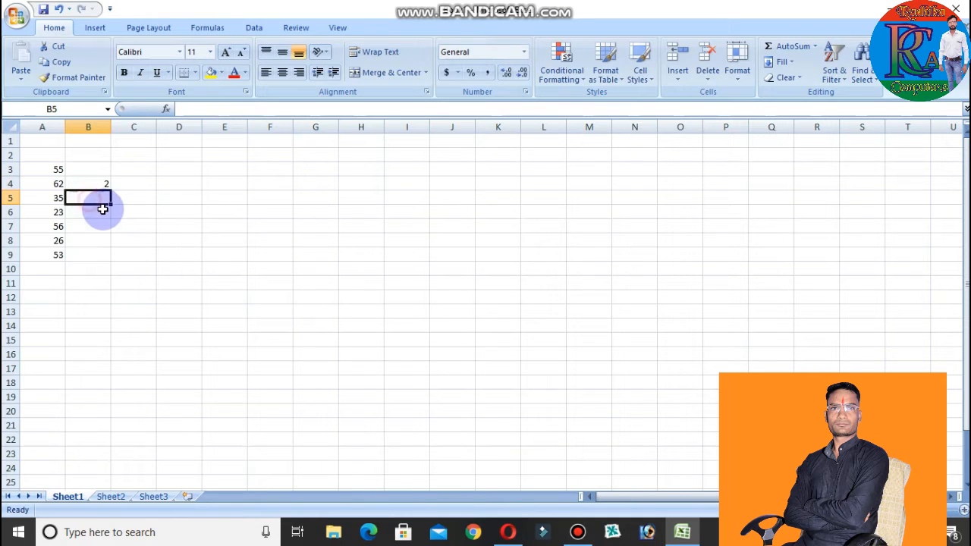
{"action": "type", "text": "10"}
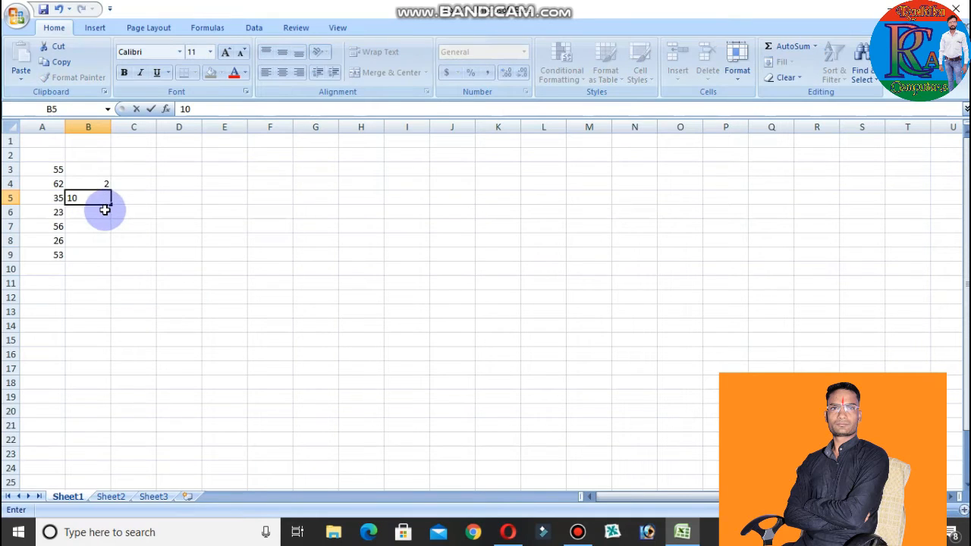
Multiply the values in B4 and B5 by entering =product(B4:B5) in cell C6.
{"action": "left_click", "coordinate": [130, 210]}
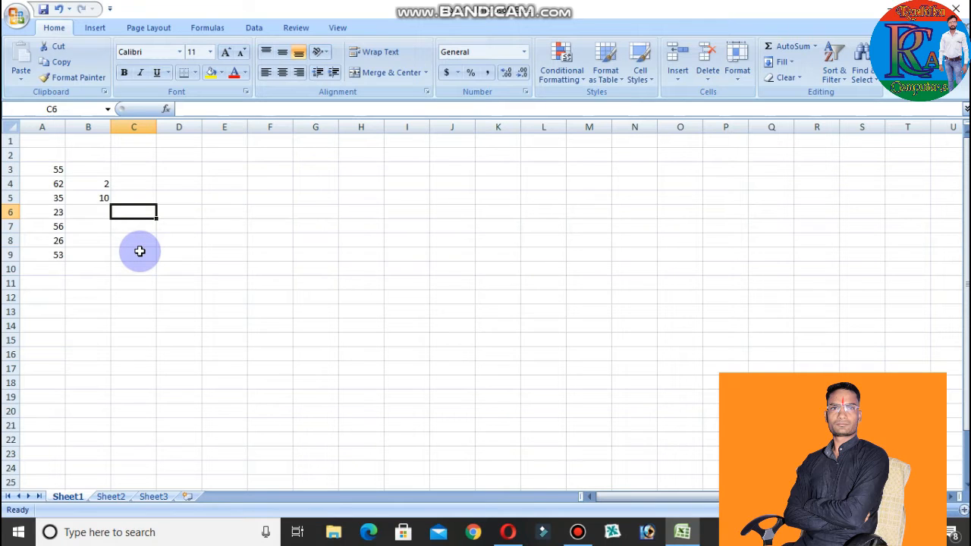
{"action": "type", "text": "=p"}
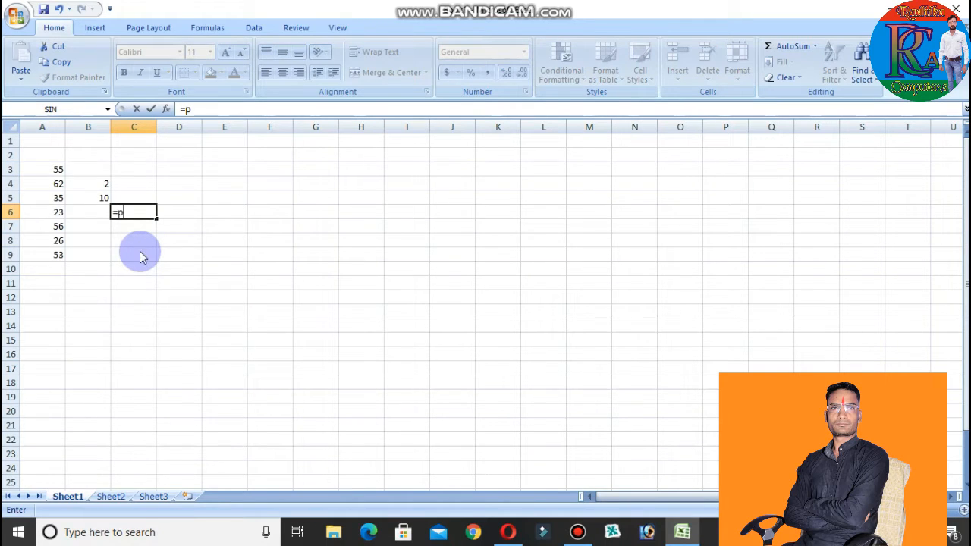
{"action": "type", "text": "ro"}
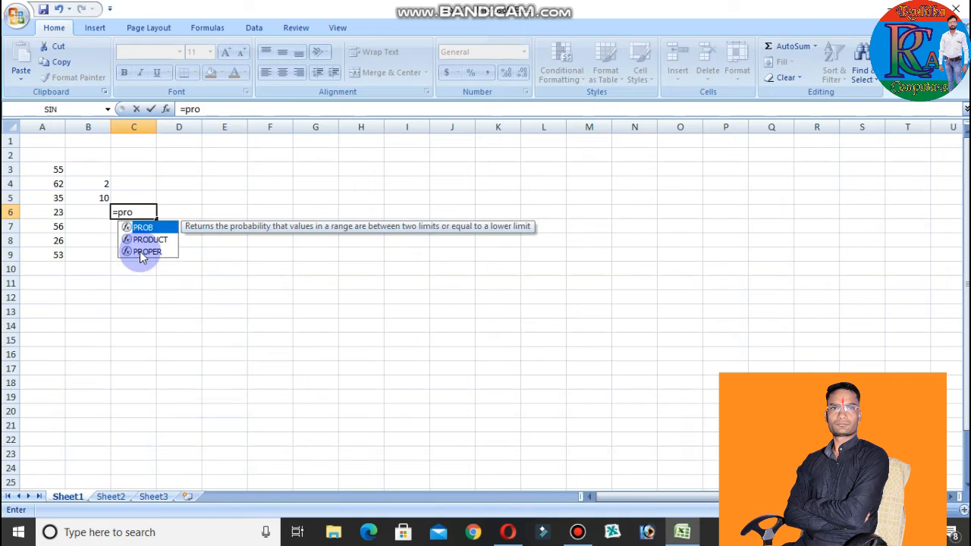
{"action": "type", "text": "du"}
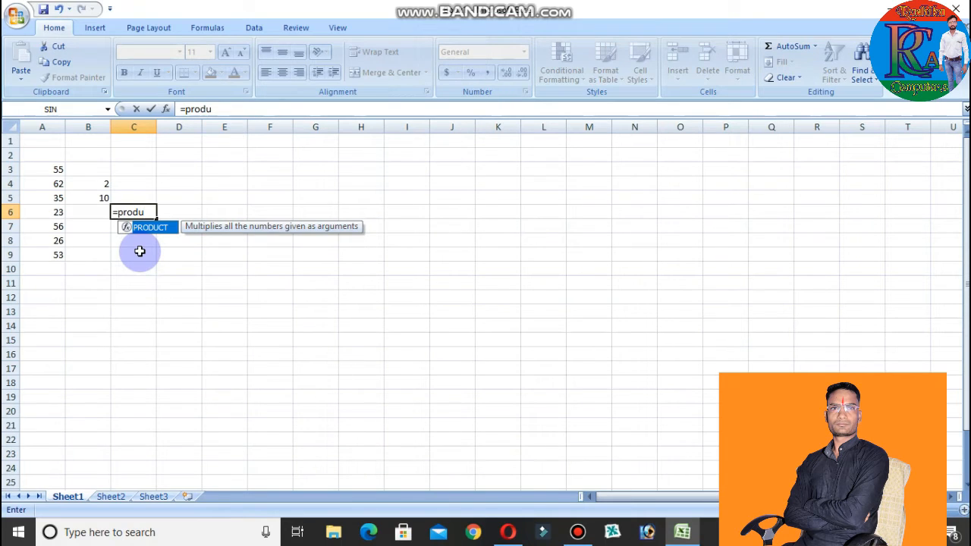
{"action": "type", "text": "ct"}
{"action": "type", "text": "("}
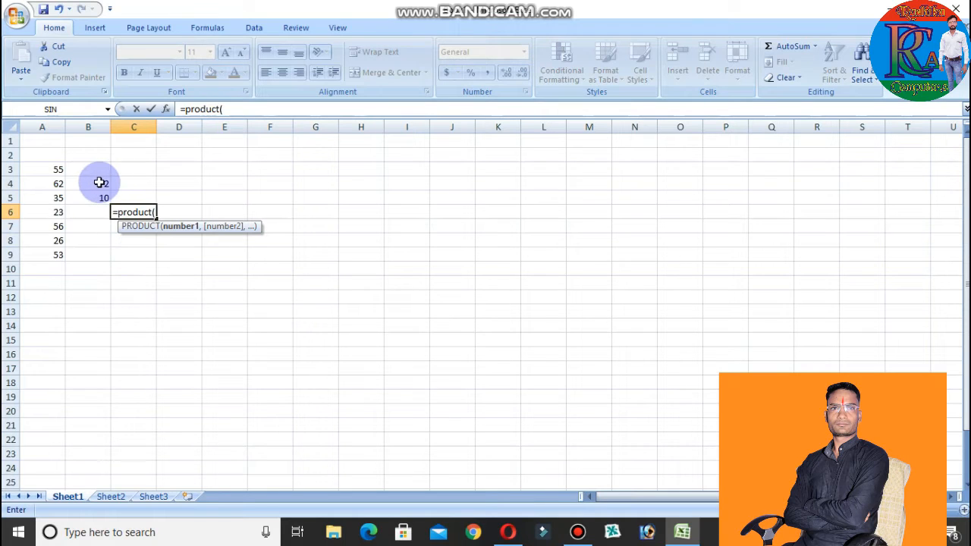
{"action": "left_click_drag", "start_coordinate": [97, 185], "coordinate": [97, 196]}
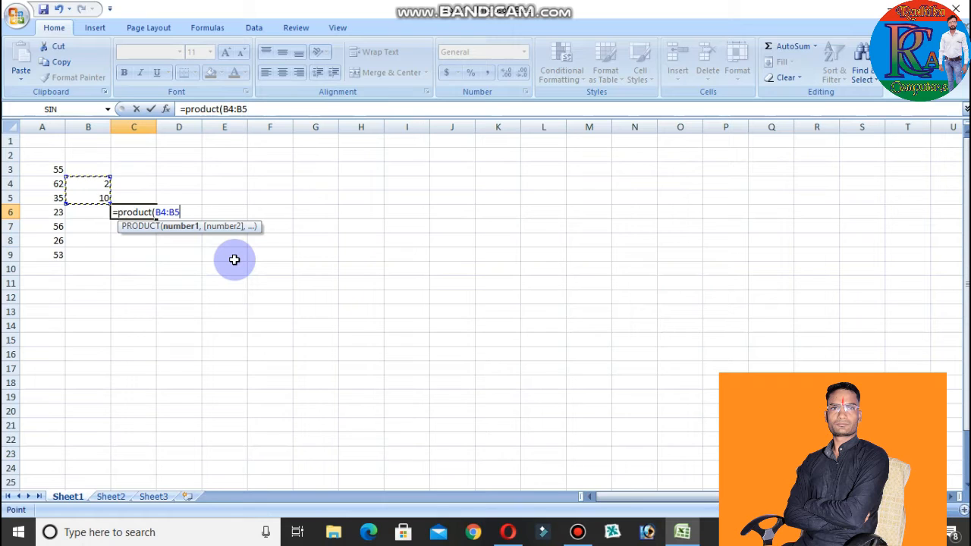
{"action": "type", "text": ")"}
{"action": "key", "text": "Return"}
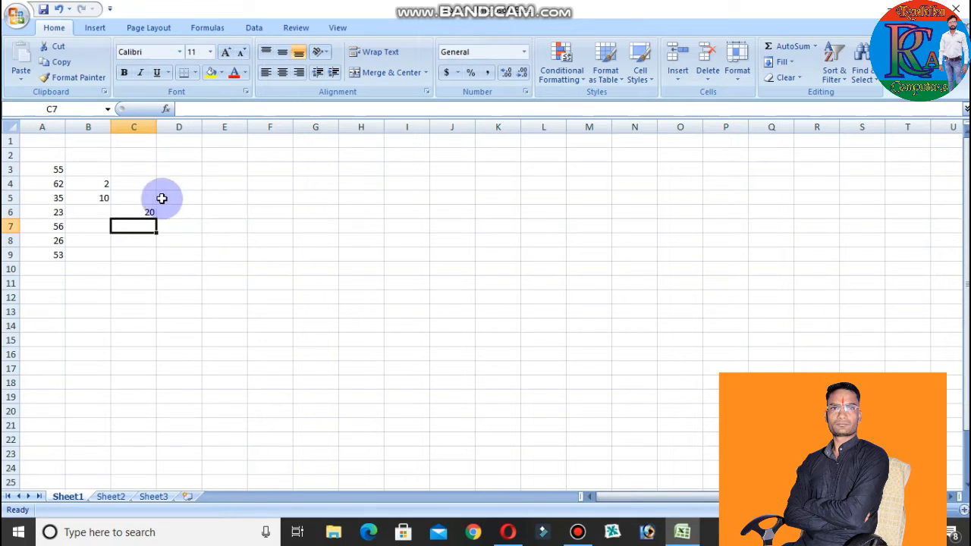
Enter 1 in E3 and 2 in E4, and fill the number series down to E18.
{"action": "left_click", "coordinate": [211, 170]}
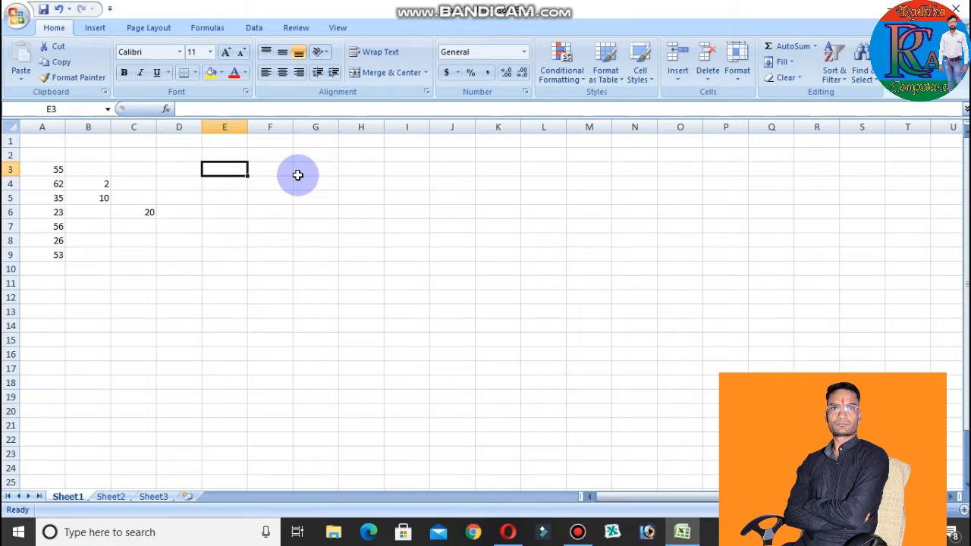
{"action": "type", "text": "12"}
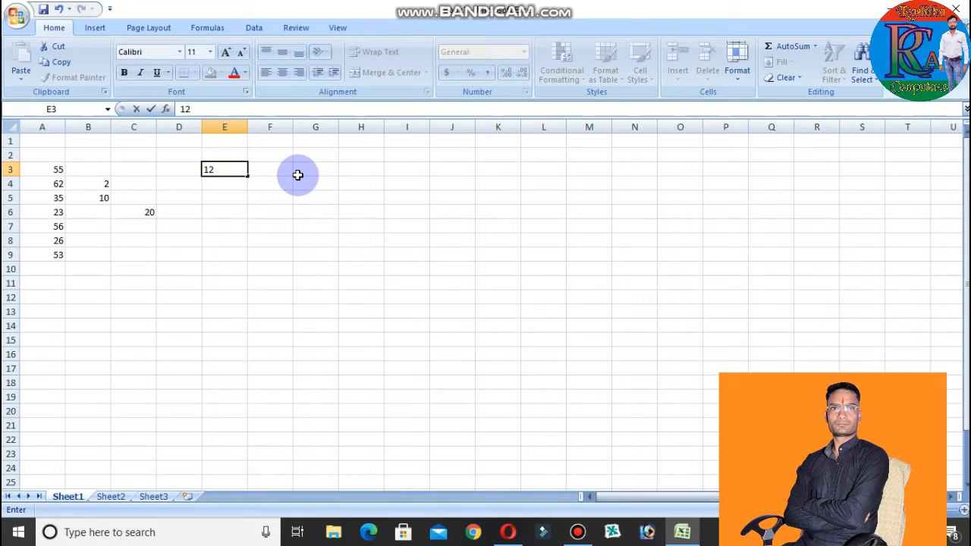
{"action": "key", "text": "BackSpace"}
{"action": "key", "text": "Return"}
{"action": "type", "text": "2"}
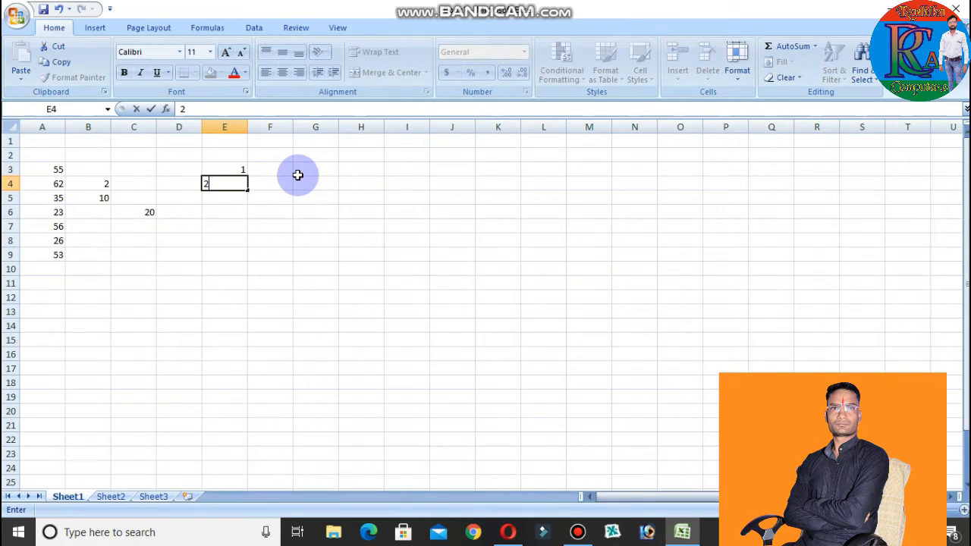
{"action": "key", "text": "Return"}
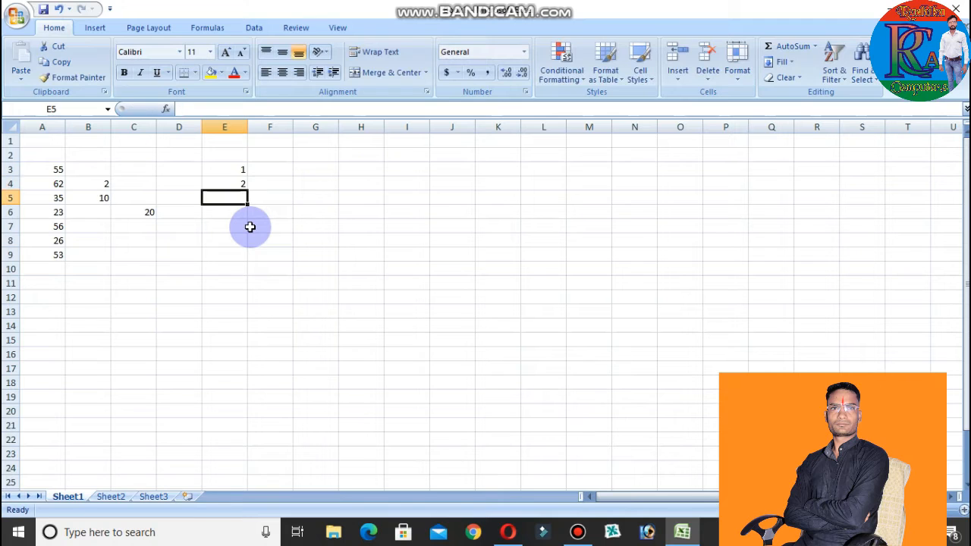
{"action": "left_click_drag", "start_coordinate": [239, 173], "coordinate": [283, 384]}
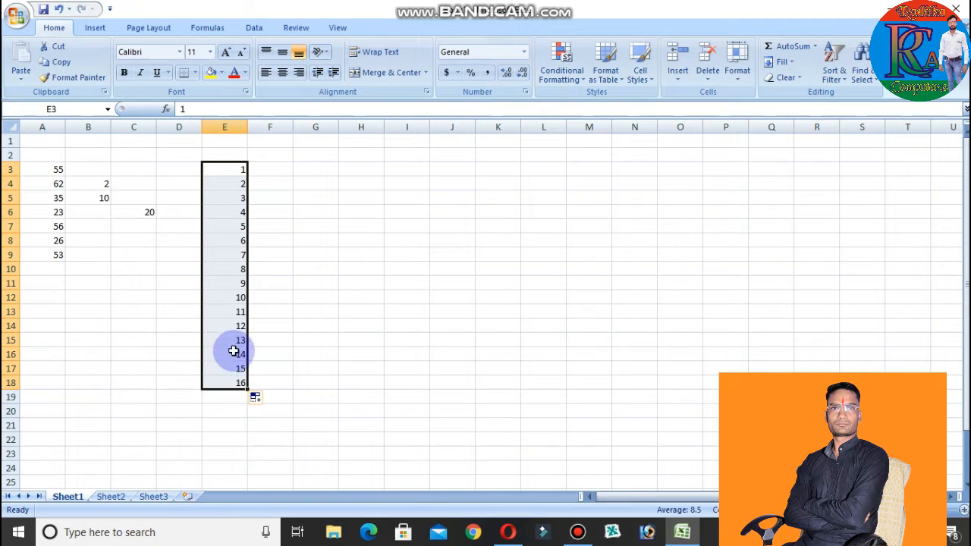
Replace the values in E13, E14 and E15 with 20, 30 and 40.
{"action": "left_click", "coordinate": [232, 313]}
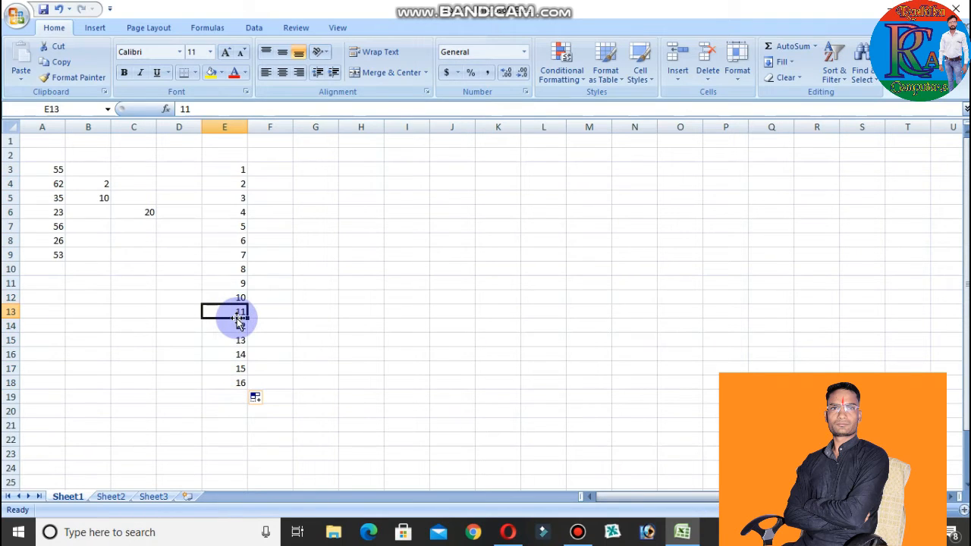
{"action": "type", "text": "20"}
{"action": "key", "text": "Return"}
{"action": "type", "text": "30"}
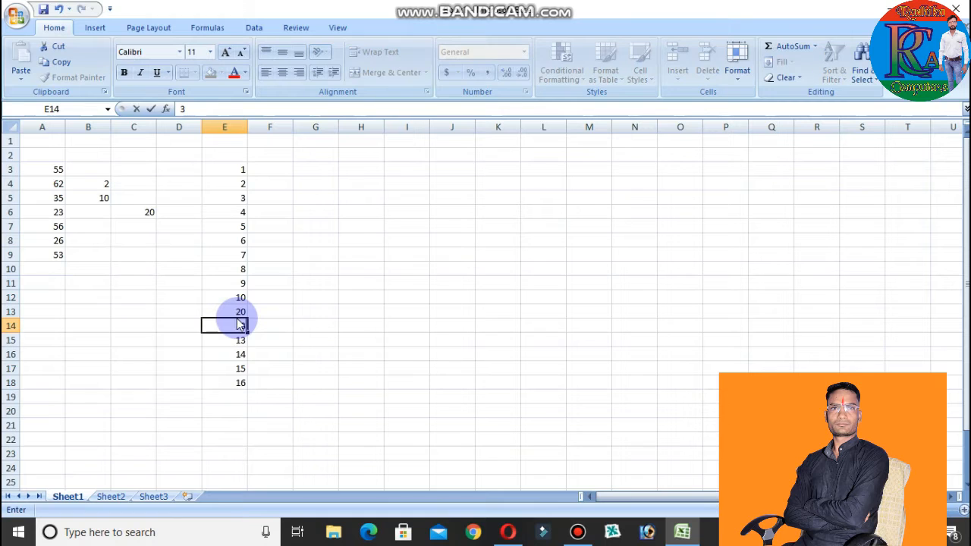
{"action": "key", "text": "Return"}
{"action": "type", "text": "40"}
{"action": "key", "text": "Return"}
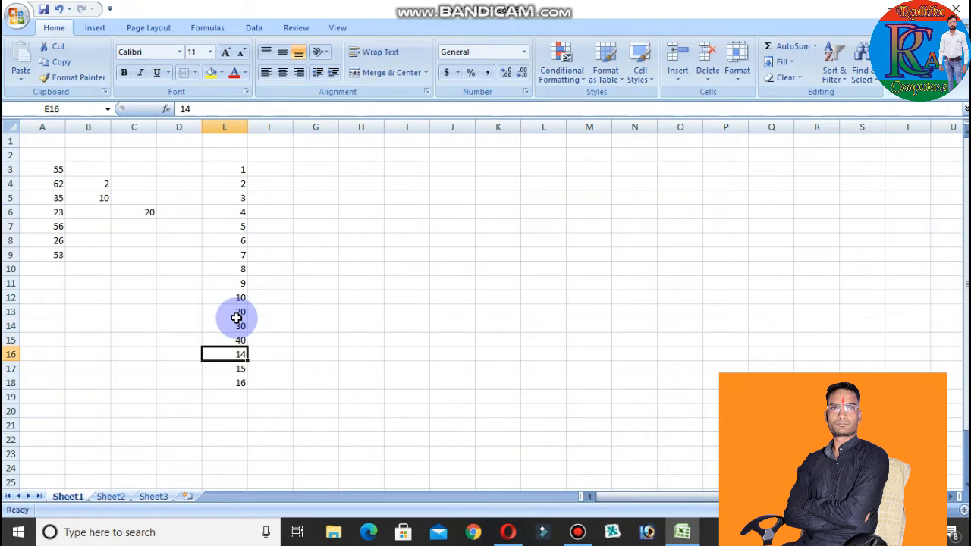
Replace the values in E16, E17 and E18 with 50, 100 and 200.
{"action": "type", "text": "50"}
{"action": "key", "text": "Return"}
{"action": "type", "text": "100"}
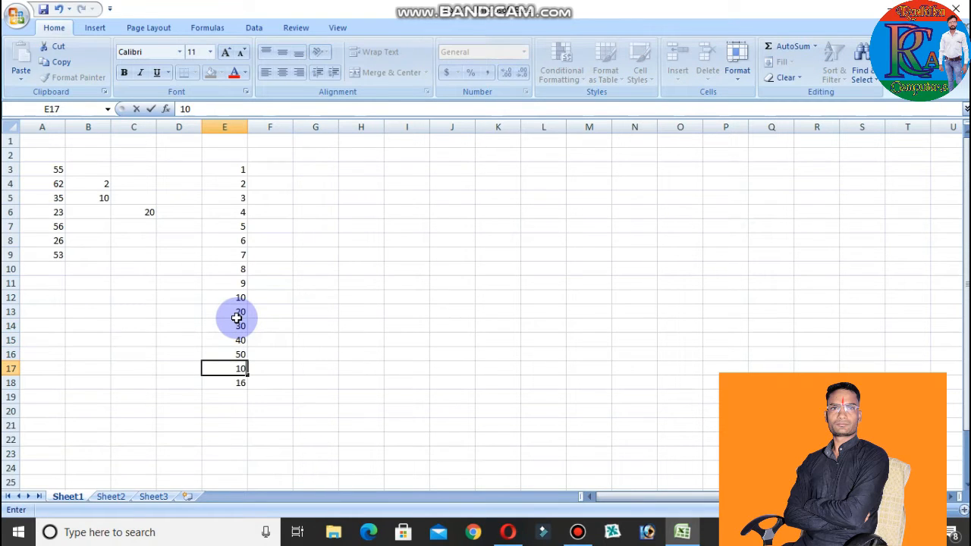
{"action": "key", "text": "Return"}
{"action": "type", "text": "200"}
{"action": "key", "text": "Return"}
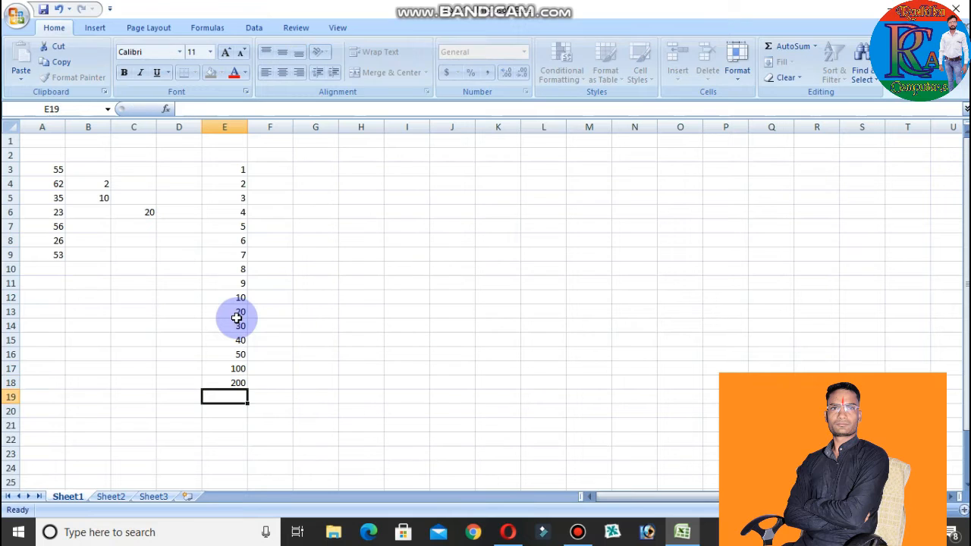
Extend the number list by entering 300 in E19, 500 in E20 and 1000 in E21.
{"action": "type", "text": "3000"}
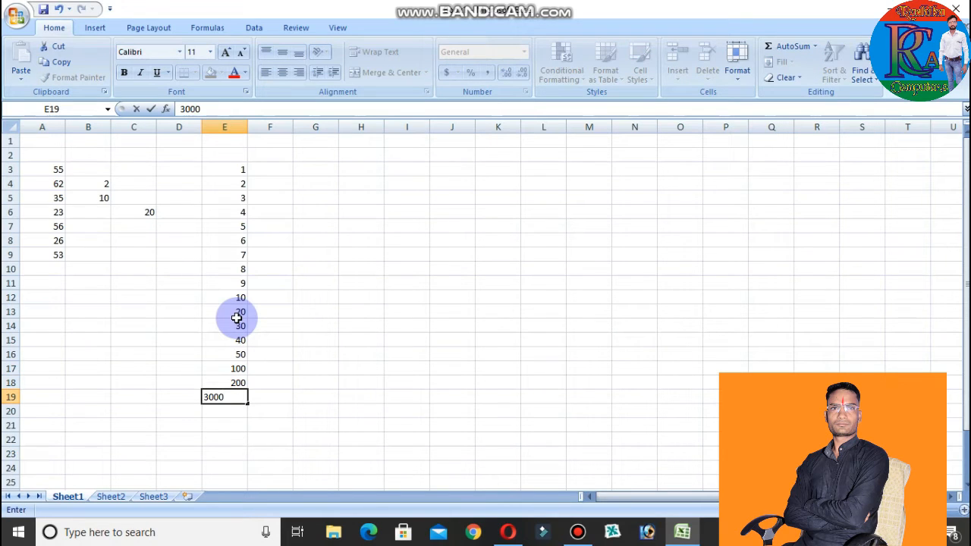
{"action": "key", "text": "BackSpace"}
{"action": "key", "text": "Return"}
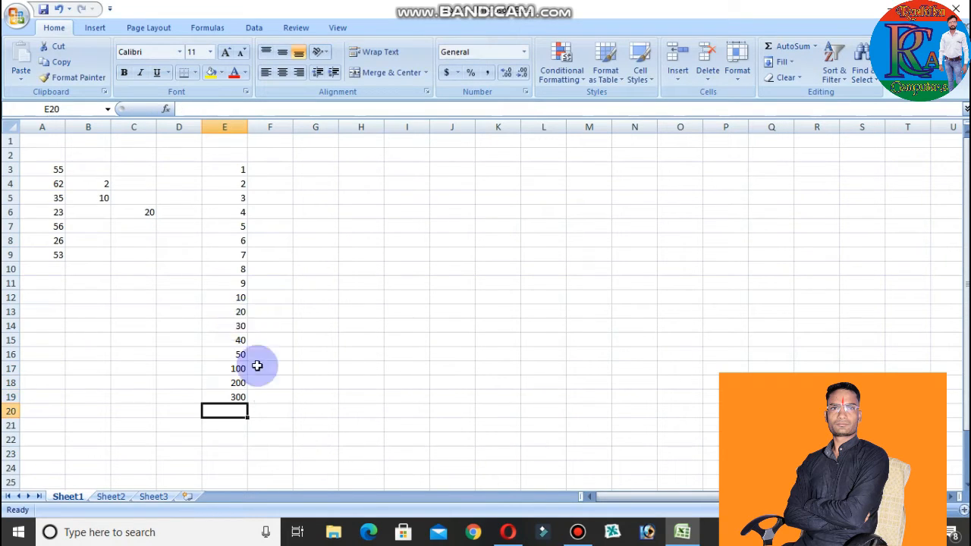
{"action": "type", "text": "500"}
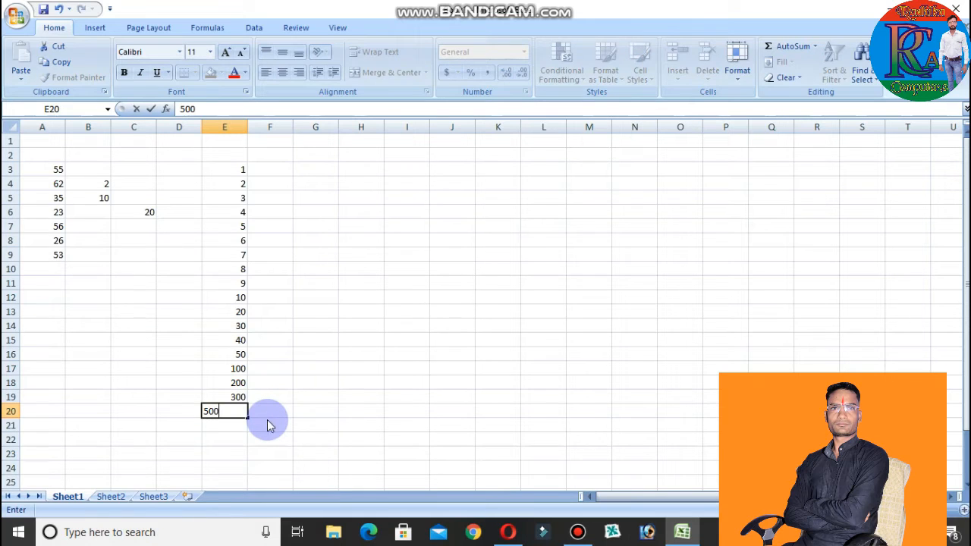
{"action": "key", "text": "Return"}
{"action": "type", "text": "1000"}
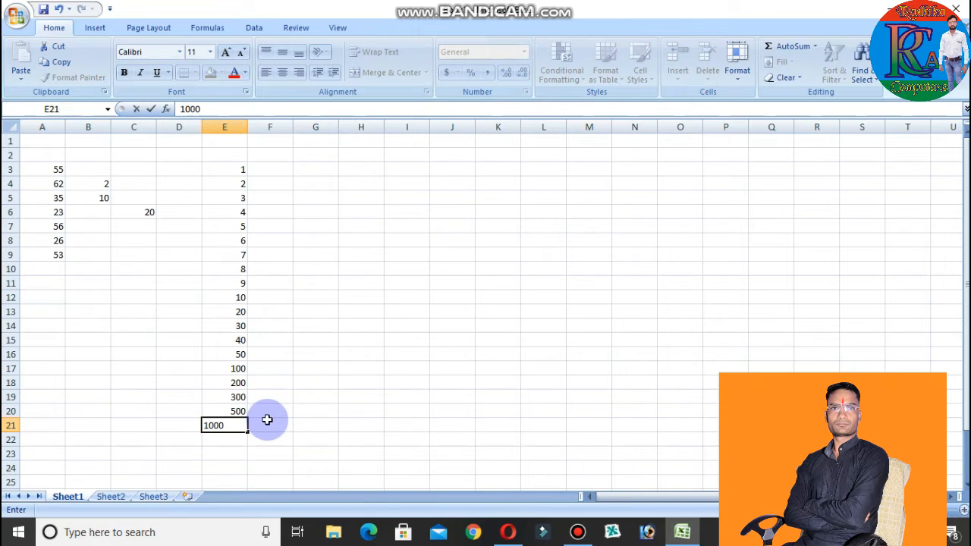
{"action": "key", "text": "Return"}
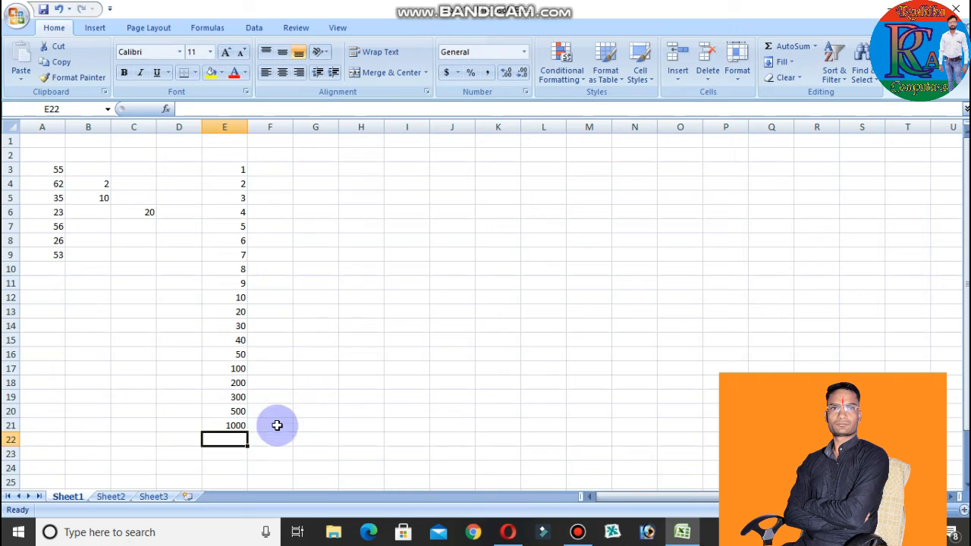
Convert the column E numbers to Roman numerals by entering =roman(E3) in F3 and filling the formula down to F21.
{"action": "left_click", "coordinate": [267, 170]}
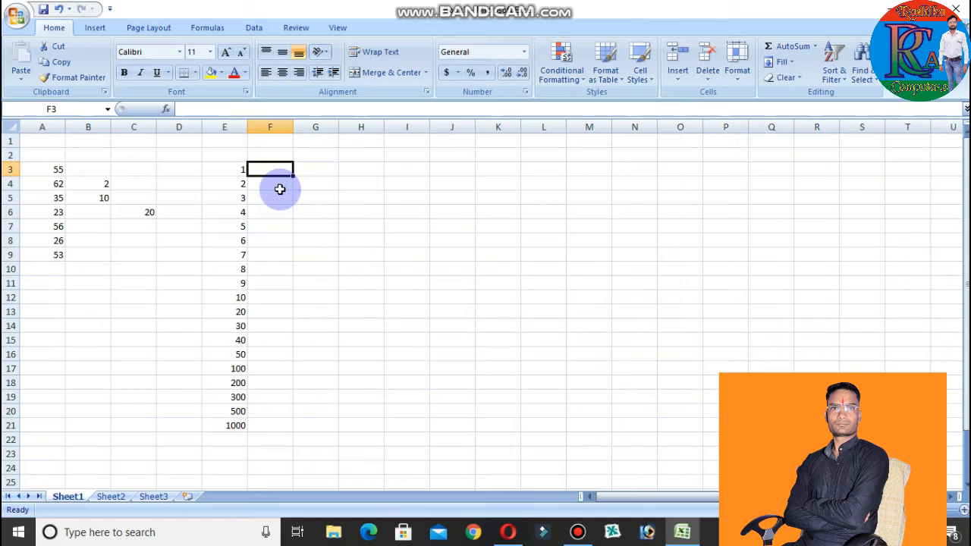
{"action": "type", "text": "=r"}
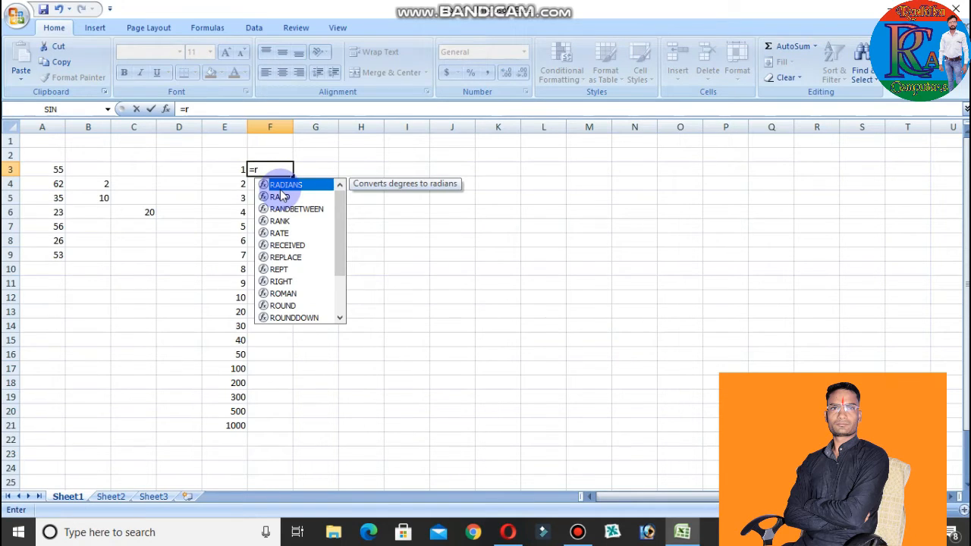
{"action": "type", "text": "oman"}
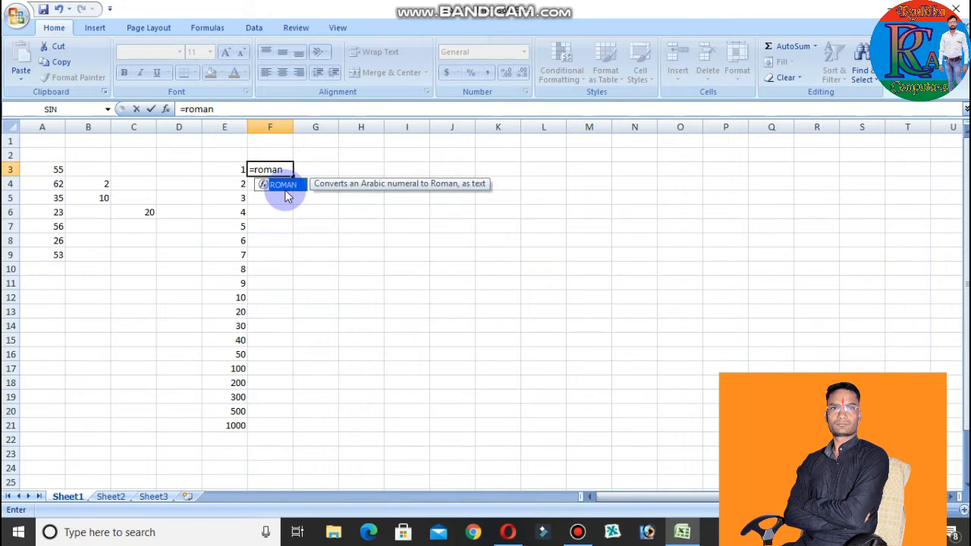
{"action": "type", "text": "("}
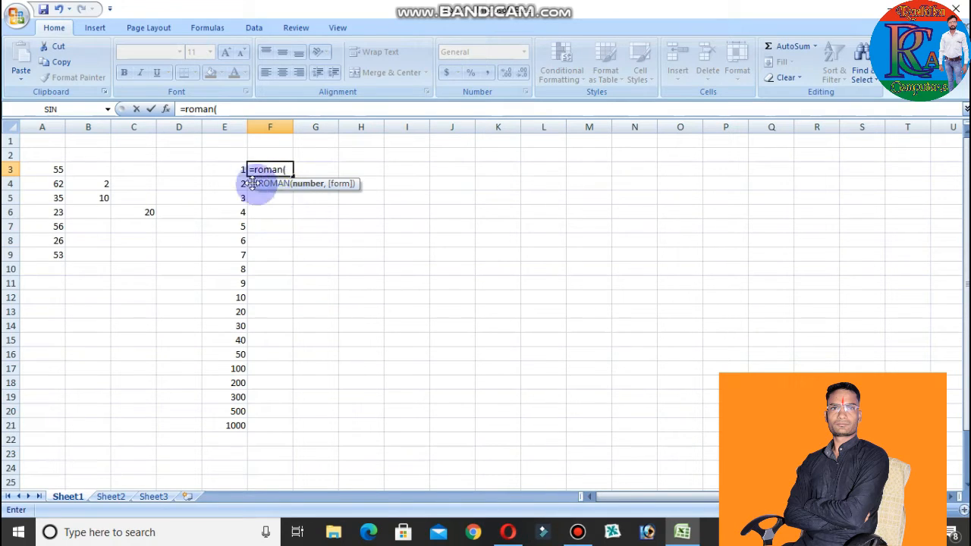
{"action": "left_click", "coordinate": [235, 169]}
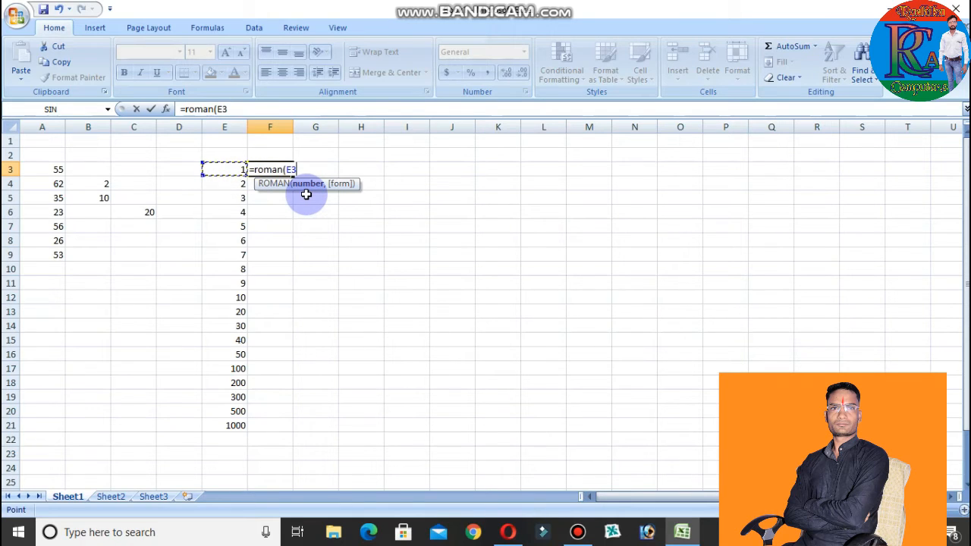
{"action": "type", "text": ")"}
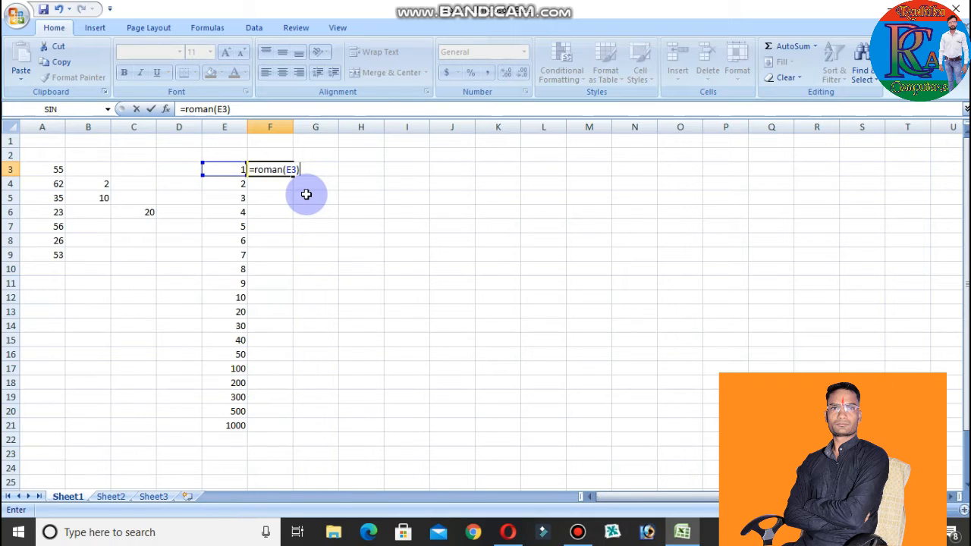
{"action": "key", "text": "Return"}
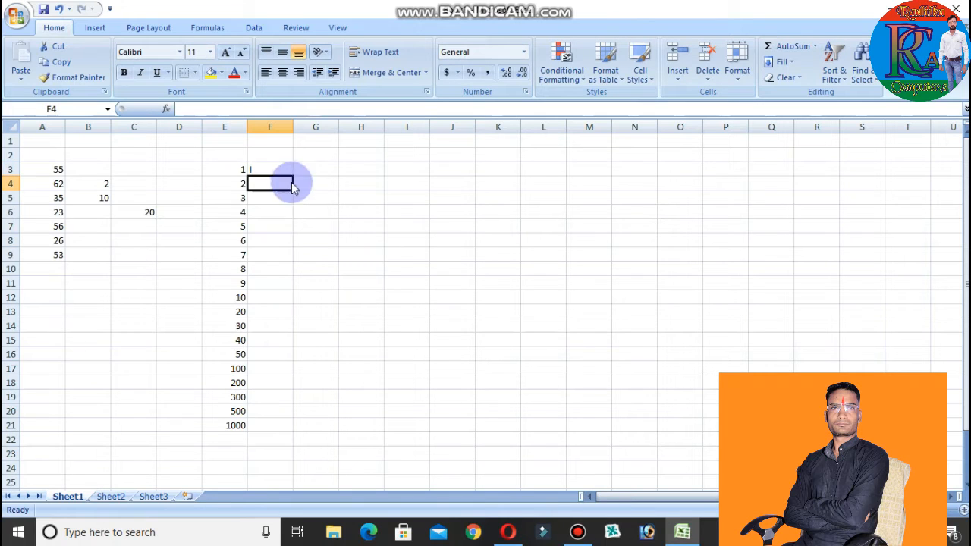
{"action": "left_click", "coordinate": [280, 168]}
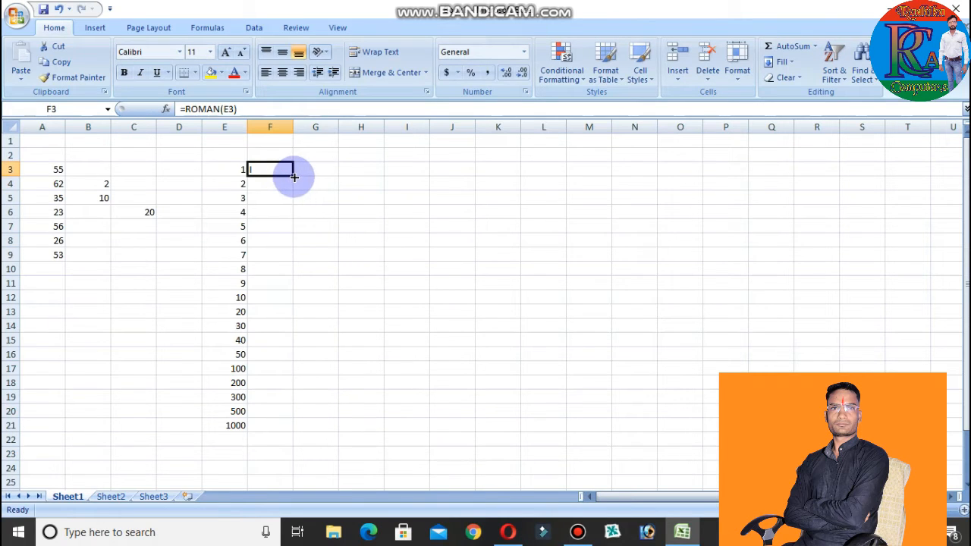
{"action": "left_click_drag", "start_coordinate": [294, 176], "coordinate": [299, 431]}
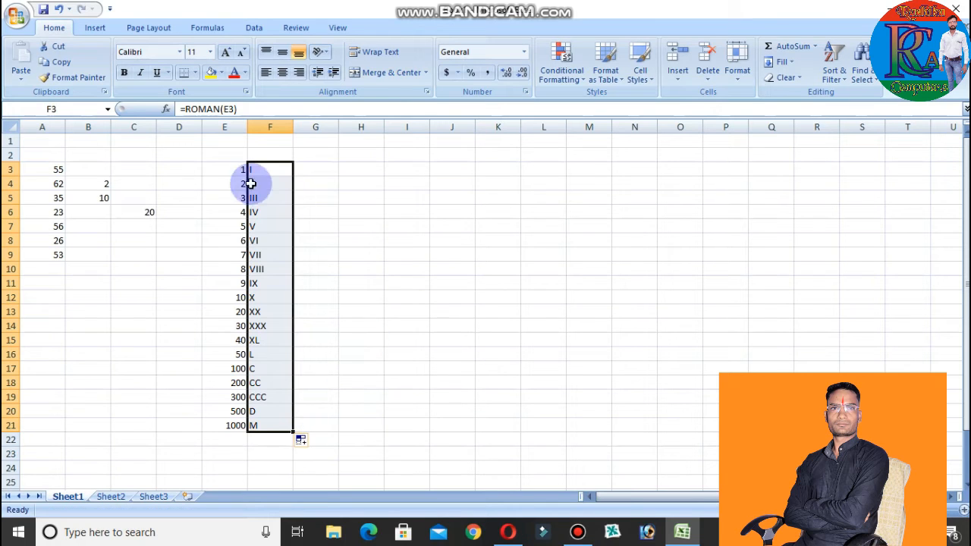
Enter a sample first name with only its initial letter capitalized in cell G4.
{"action": "left_click", "coordinate": [212, 182]}
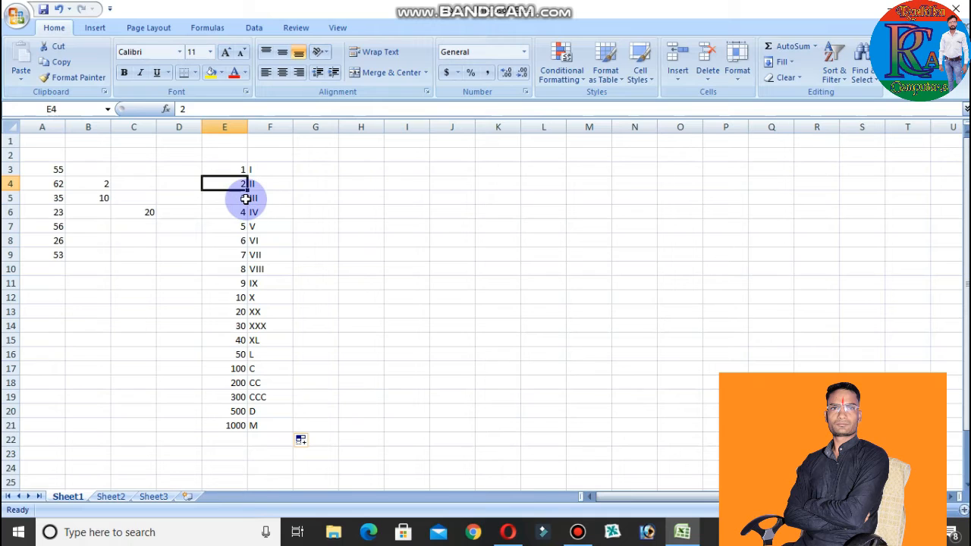
{"action": "left_click", "coordinate": [319, 185]}
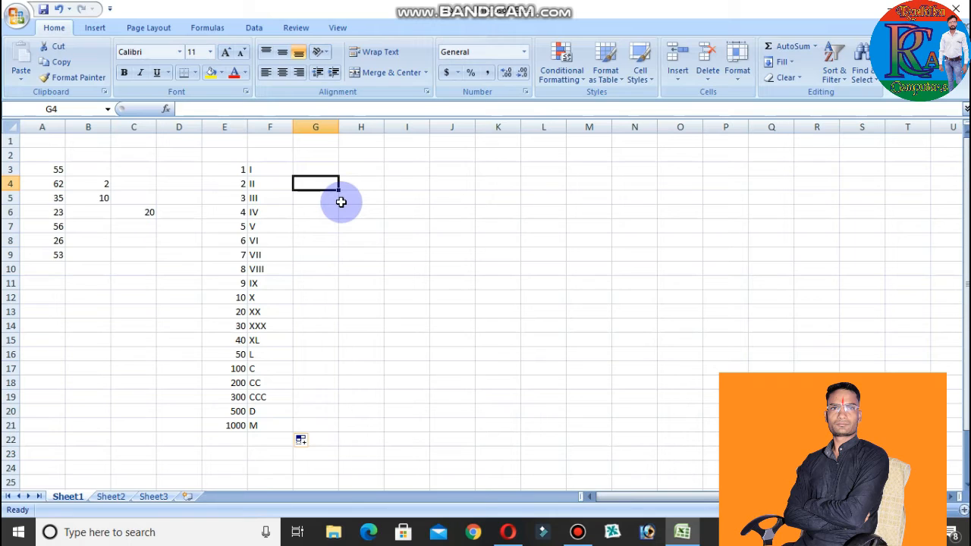
{"action": "type", "text": "0"}
{"action": "key", "text": "BackSpace"}
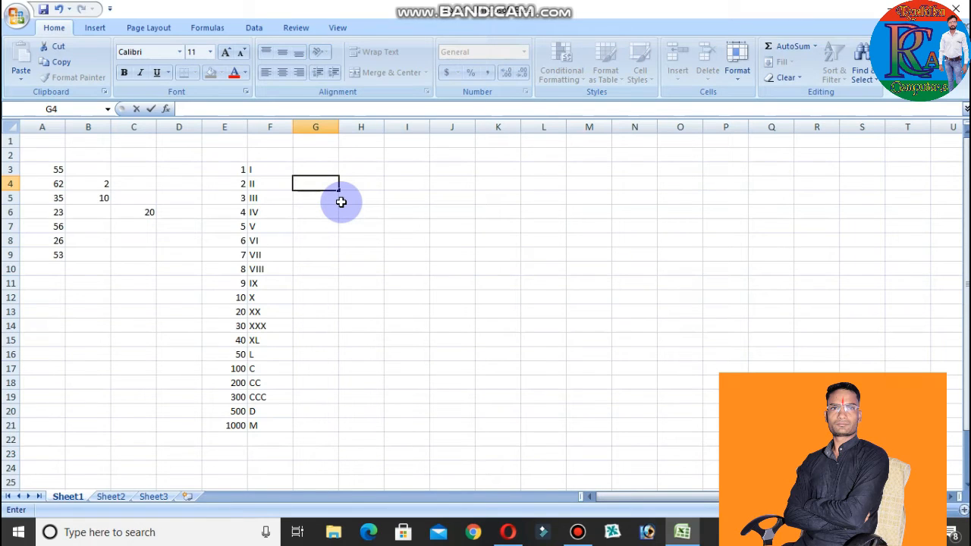
{"action": "type", "text": "R"}
{"action": "type", "text": "adhi"}
{"action": "type", "text": "ka"}
{"action": "key", "text": "BackSpace"}
{"action": "type", "text": "a"}
{"action": "left_click", "coordinate": [340, 202]}
{"action": "left_click", "coordinate": [316, 185]}
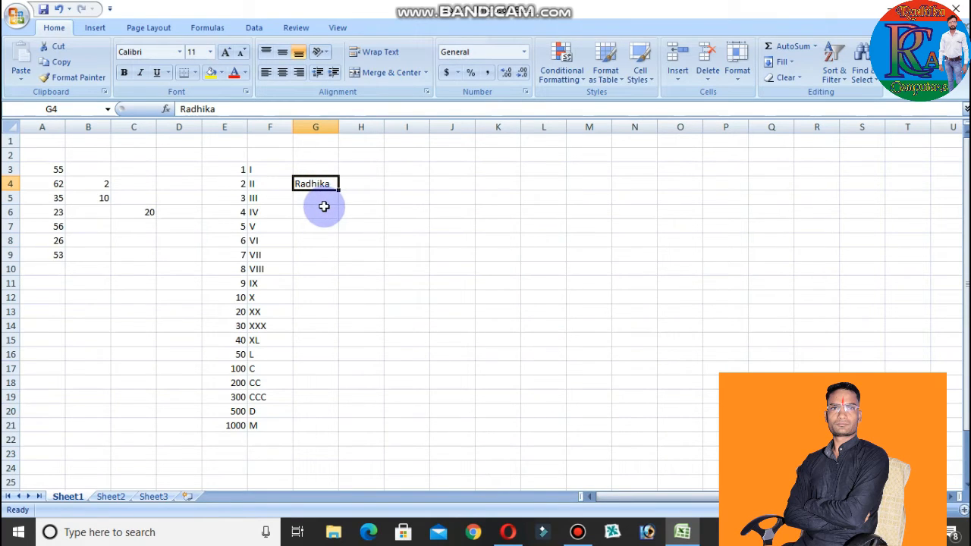
Convert the name in G4 to capital letters by entering =upper(G4) in cell G6.
{"action": "left_click", "coordinate": [314, 215]}
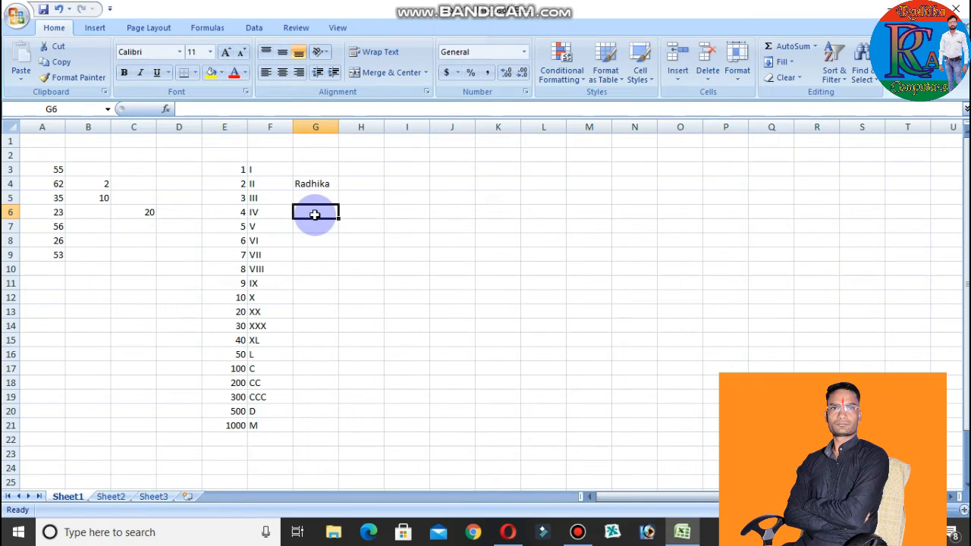
{"action": "type", "text": "="}
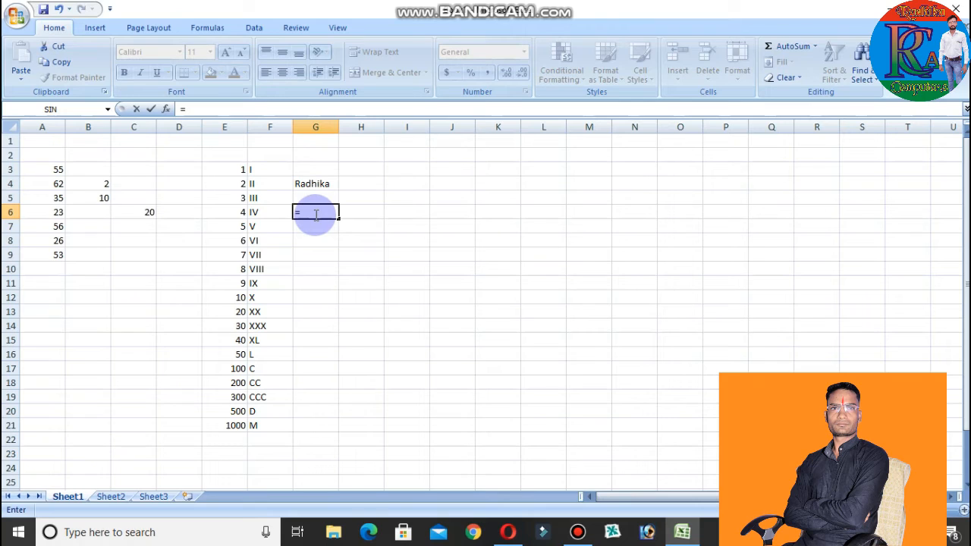
{"action": "type", "text": "upp"}
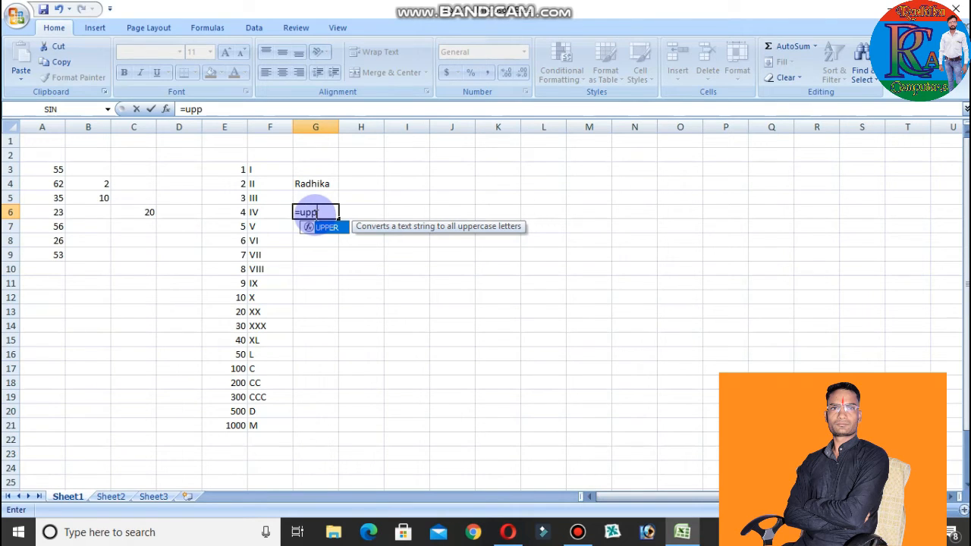
{"action": "type", "text": "er"}
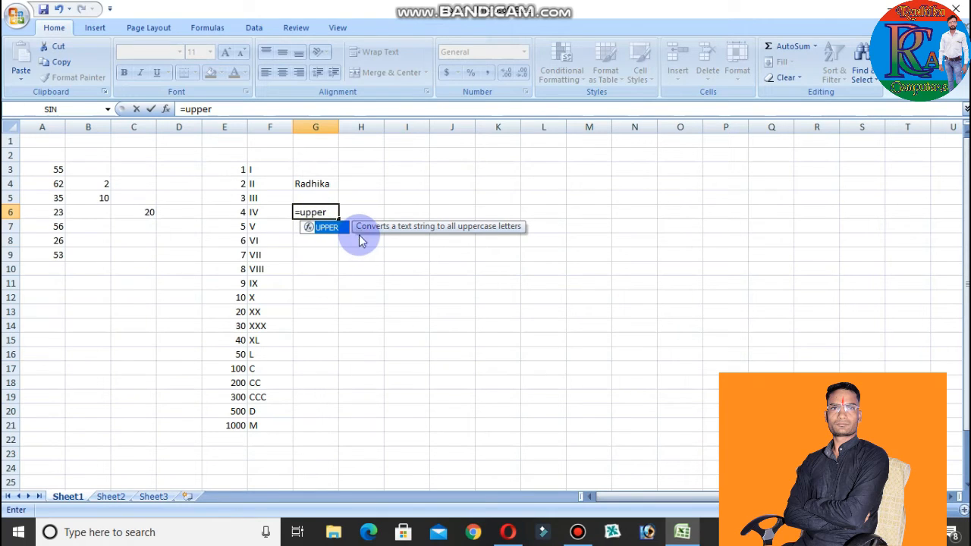
{"action": "type", "text": "("}
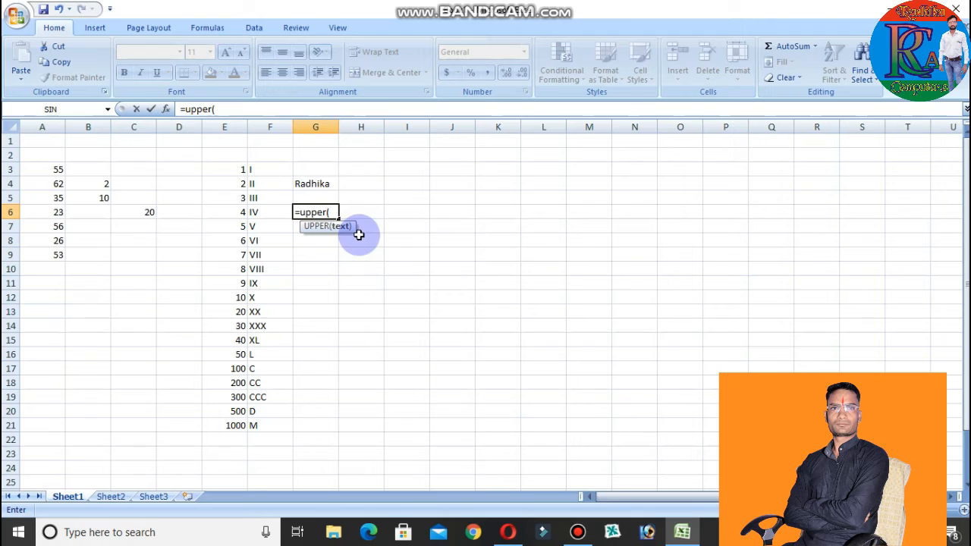
{"action": "left_click", "coordinate": [316, 185]}
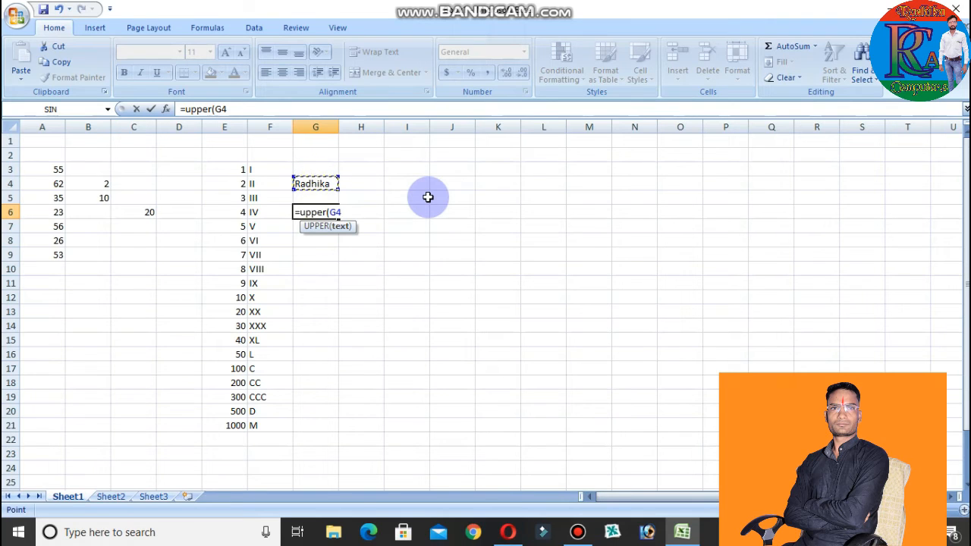
{"action": "type", "text": ")"}
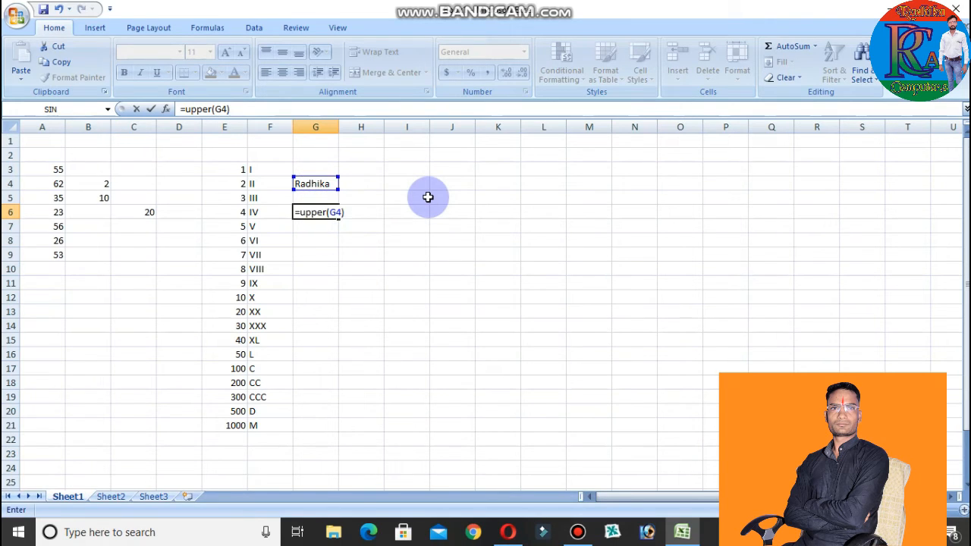
{"action": "key", "text": "Return"}
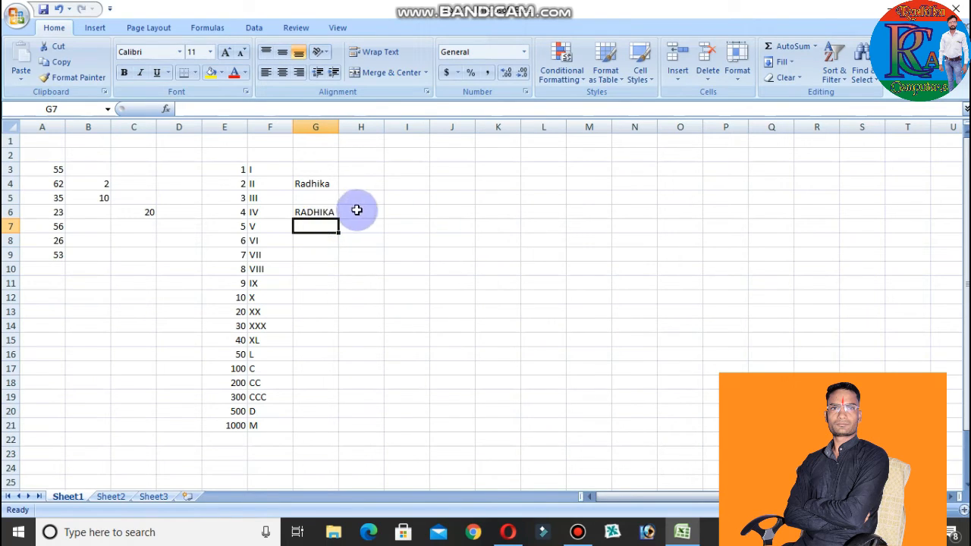
Convert the capitalized name in G6 to small letters by entering =lower(G6) in cell H5.
{"action": "left_click", "coordinate": [358, 184]}
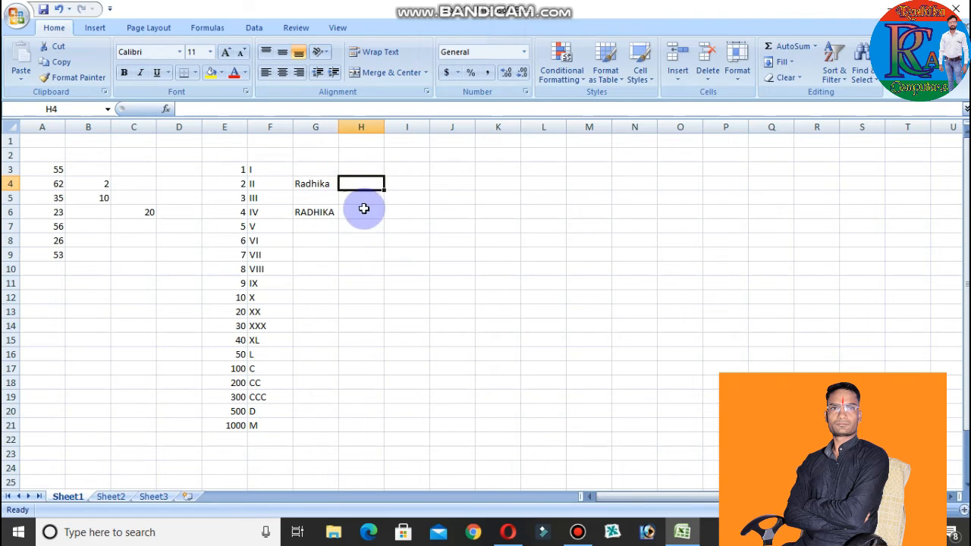
{"action": "left_click", "coordinate": [359, 199]}
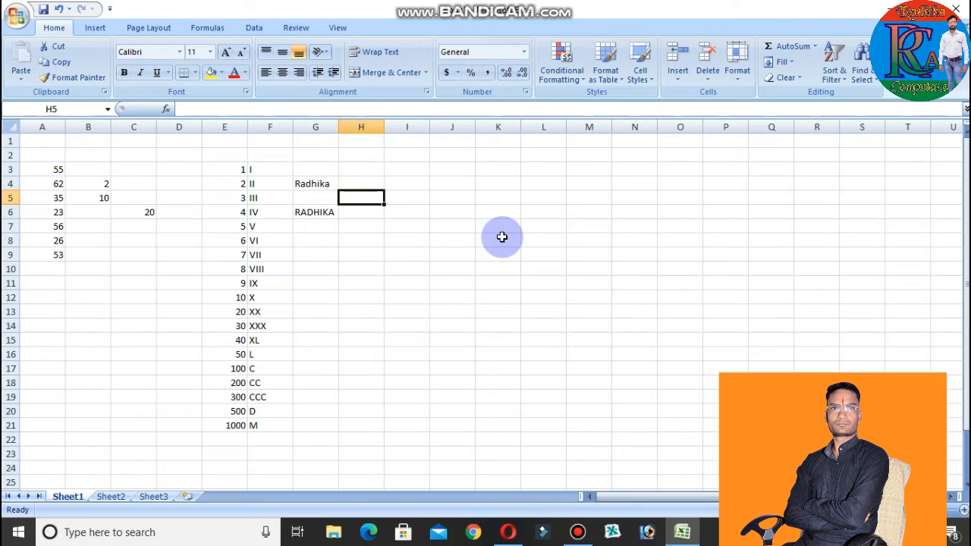
{"action": "type", "text": "="}
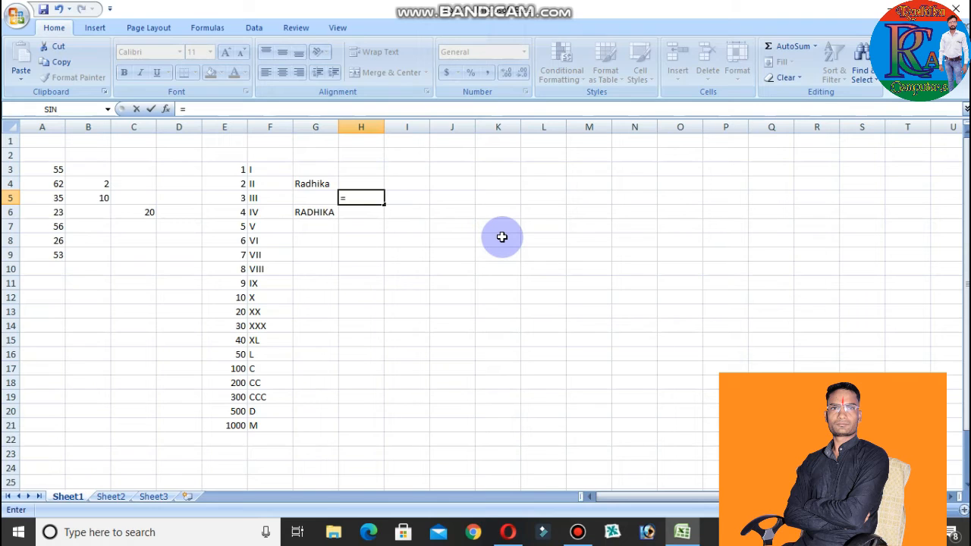
{"action": "type", "text": "lo"}
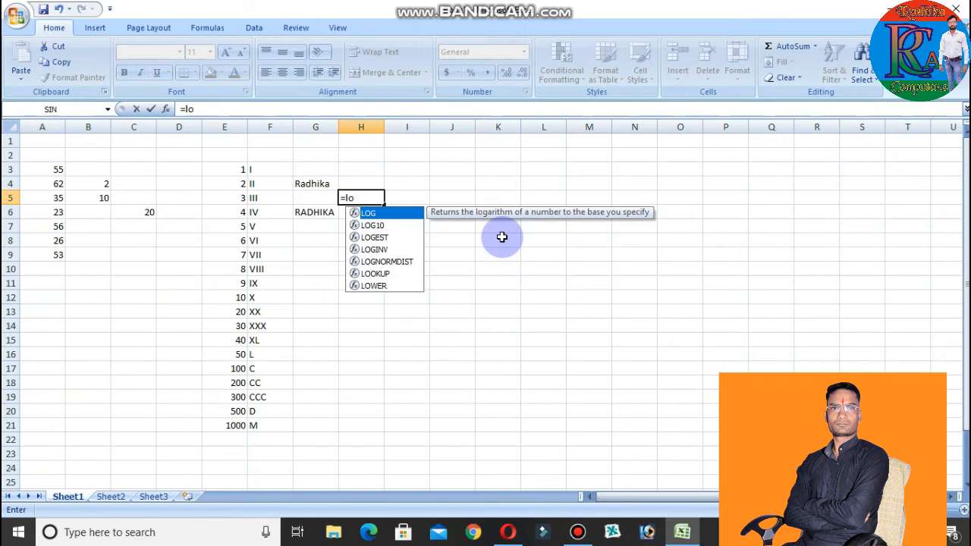
{"action": "type", "text": "wer"}
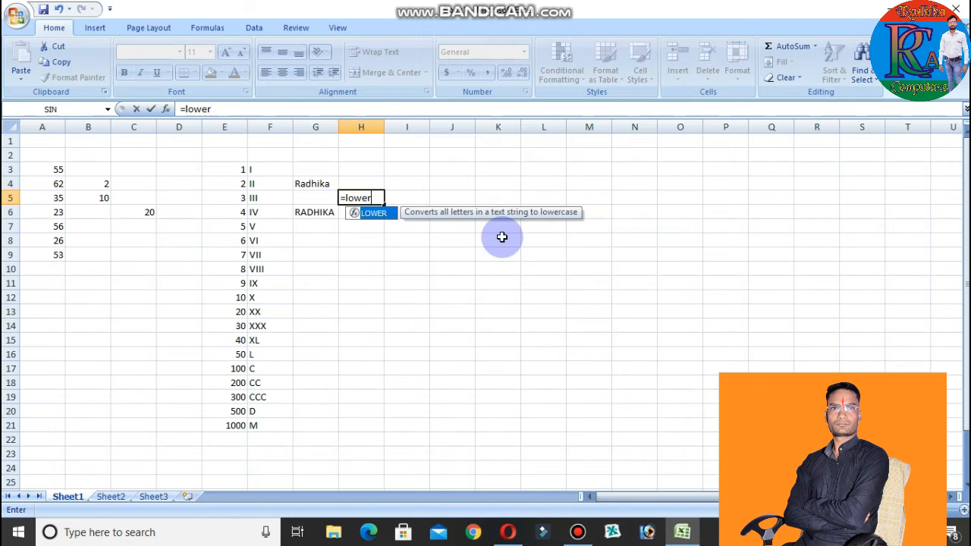
{"action": "type", "text": "("}
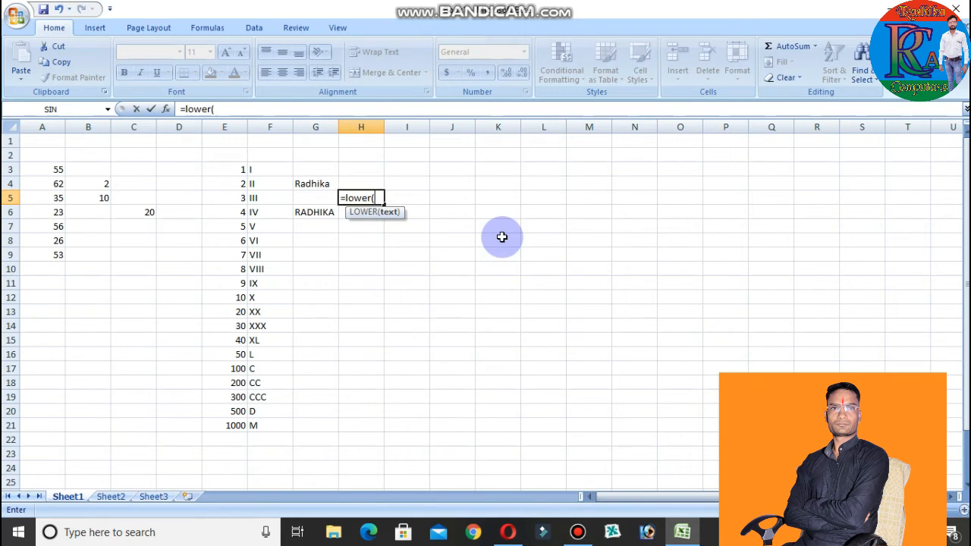
{"action": "left_click", "coordinate": [323, 214]}
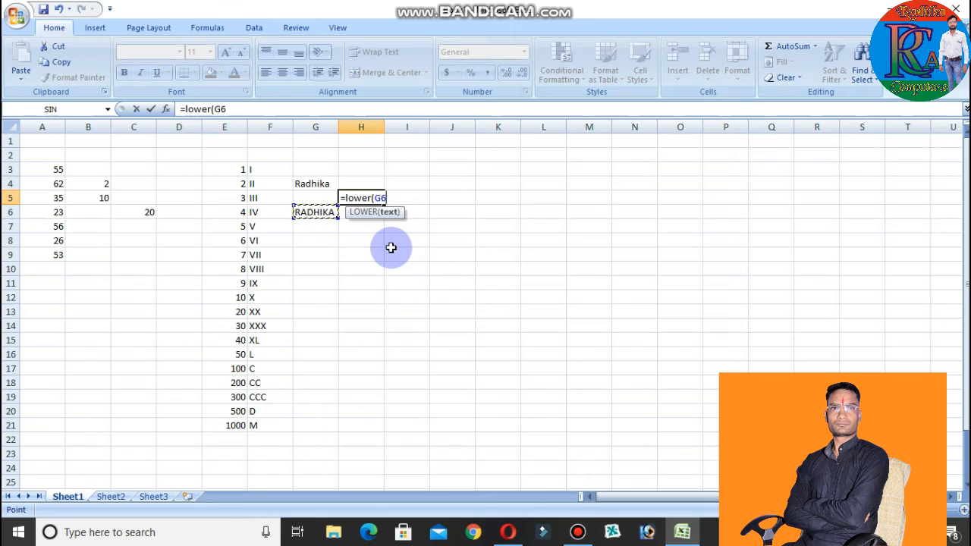
{"action": "type", "text": ")"}
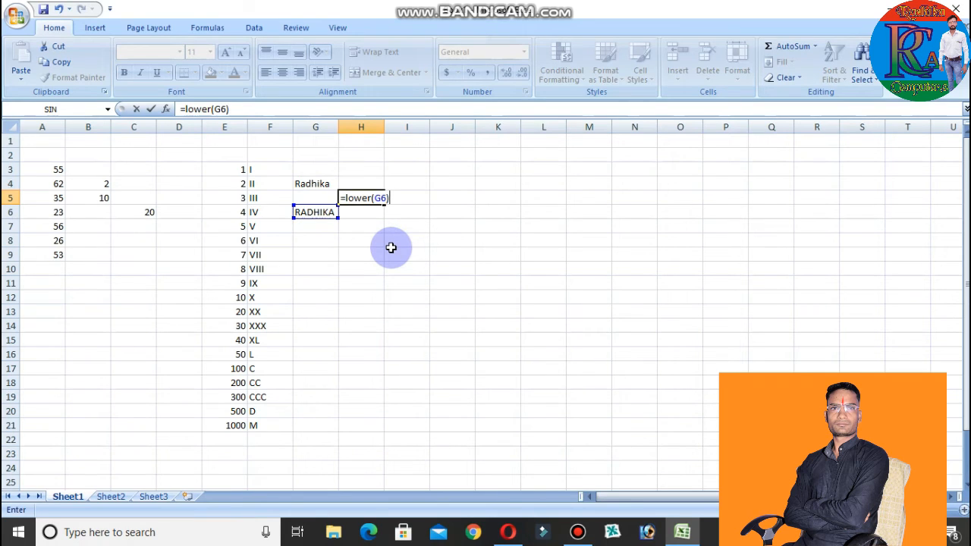
{"action": "key", "text": "Return"}
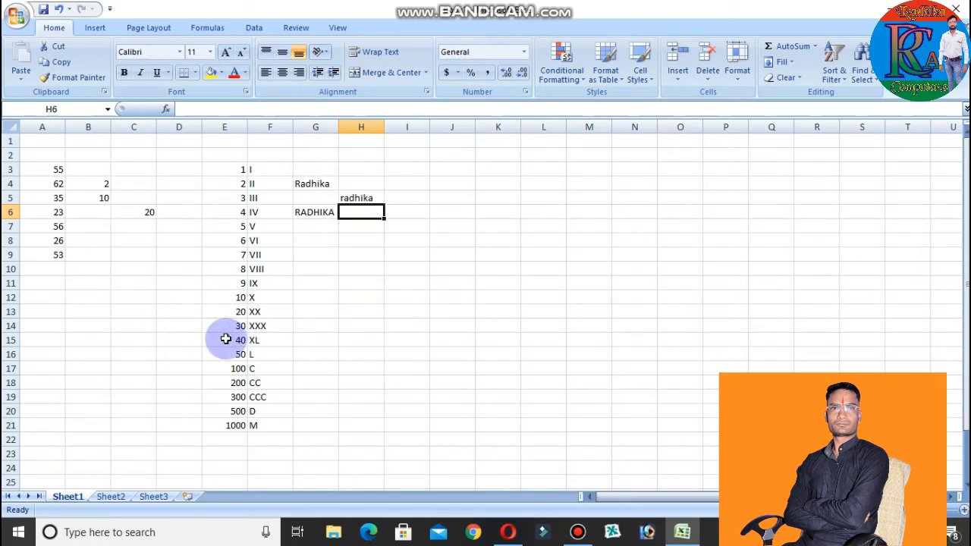
Insert the current date in cell A12 with the formula =today().
{"action": "left_click", "coordinate": [72, 270]}
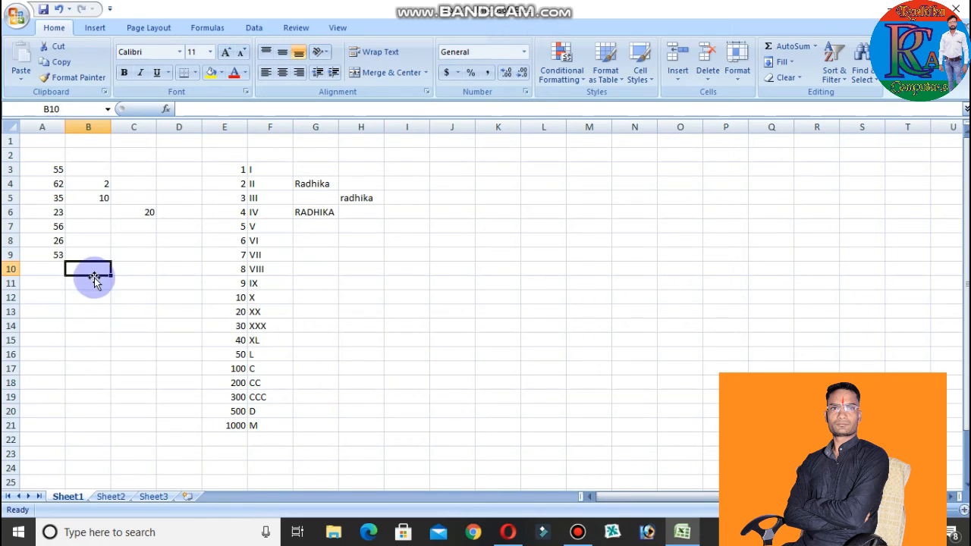
{"action": "left_click", "coordinate": [40, 300]}
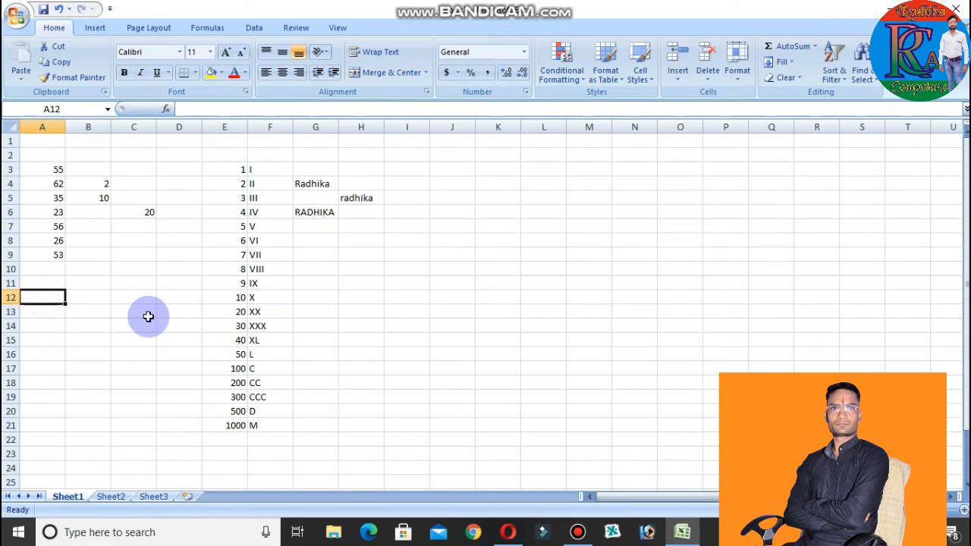
{"action": "type", "text": "="}
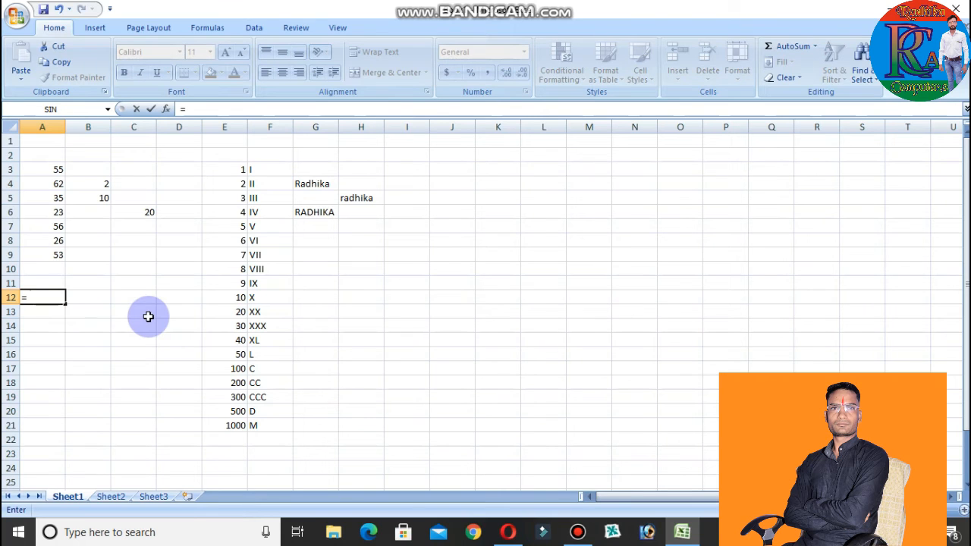
{"action": "type", "text": "to"}
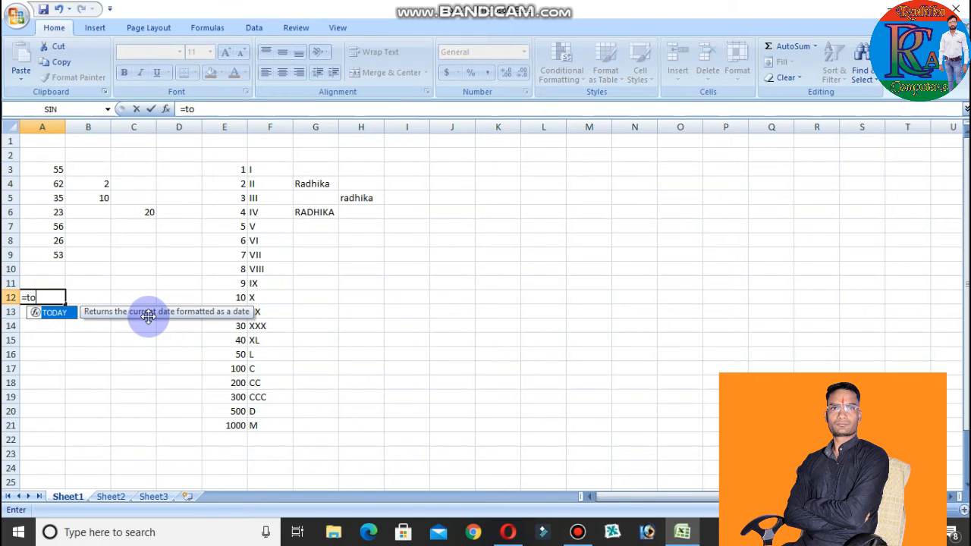
{"action": "type", "text": "day()"}
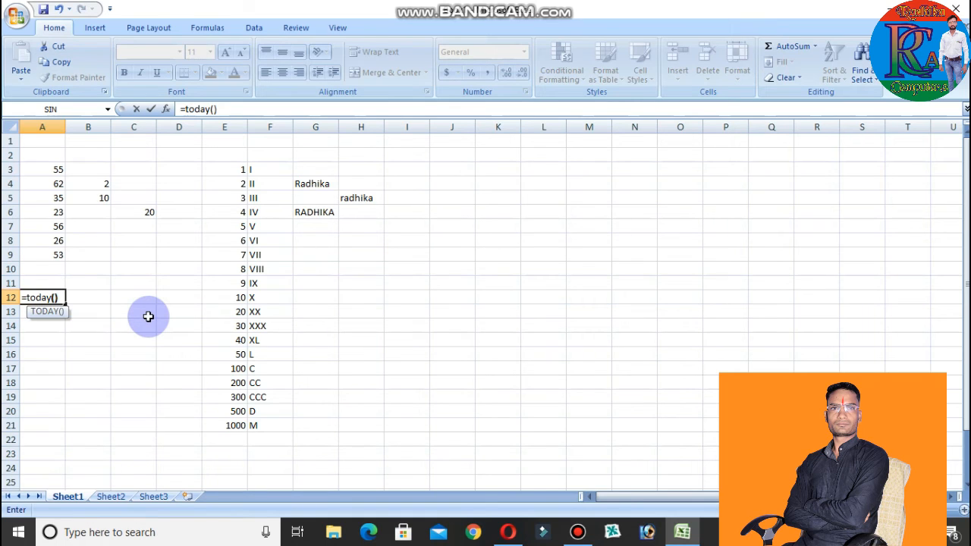
{"action": "key", "text": "Return"}
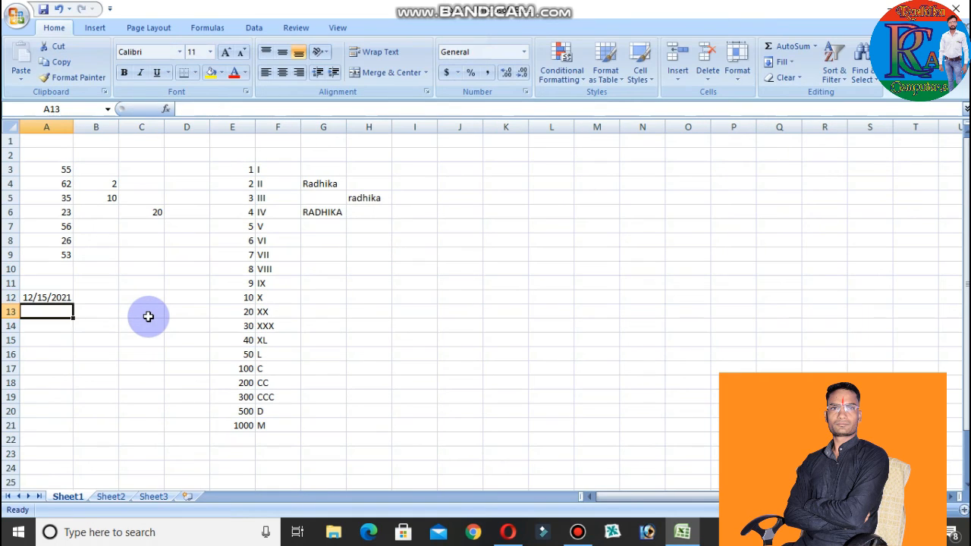
Widen column A and insert the current date and time in cell A14 with the formula =now().
{"action": "left_click_drag", "start_coordinate": [74, 126], "coordinate": [113, 121]}
{"action": "left_click", "coordinate": [51, 325]}
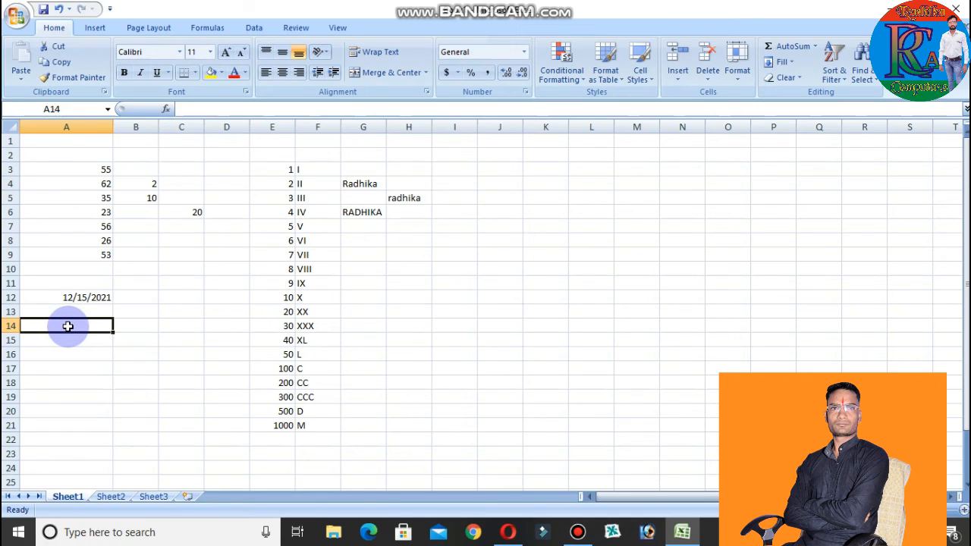
{"action": "type", "text": "="}
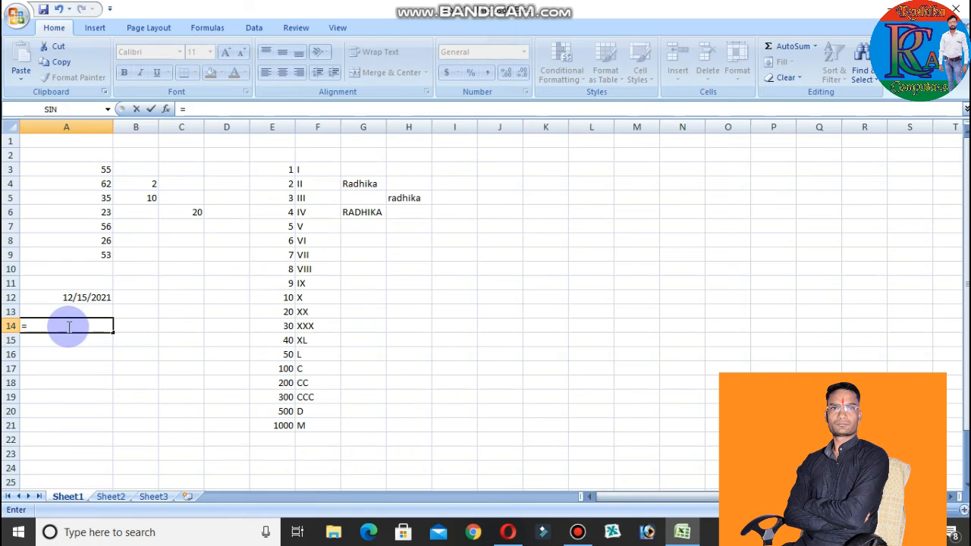
{"action": "type", "text": "now"}
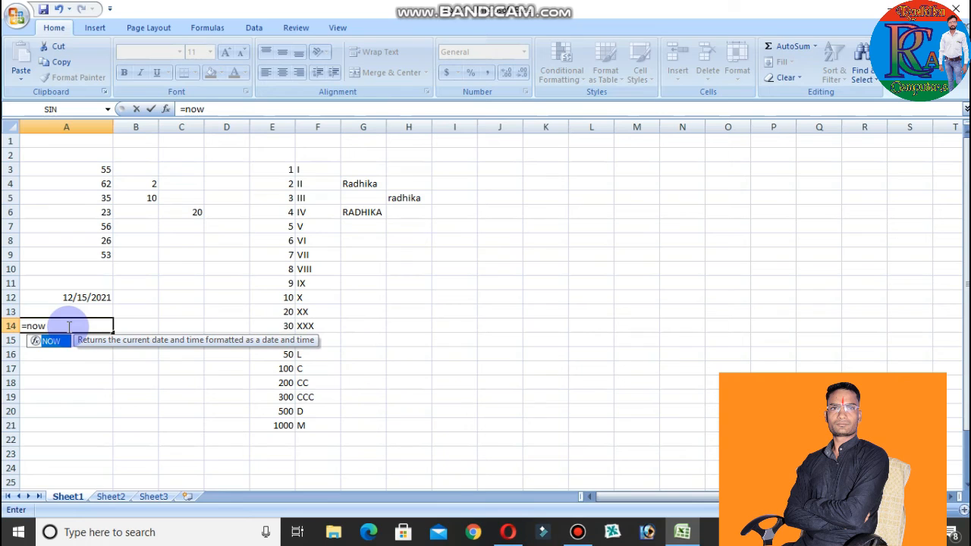
{"action": "type", "text": "()"}
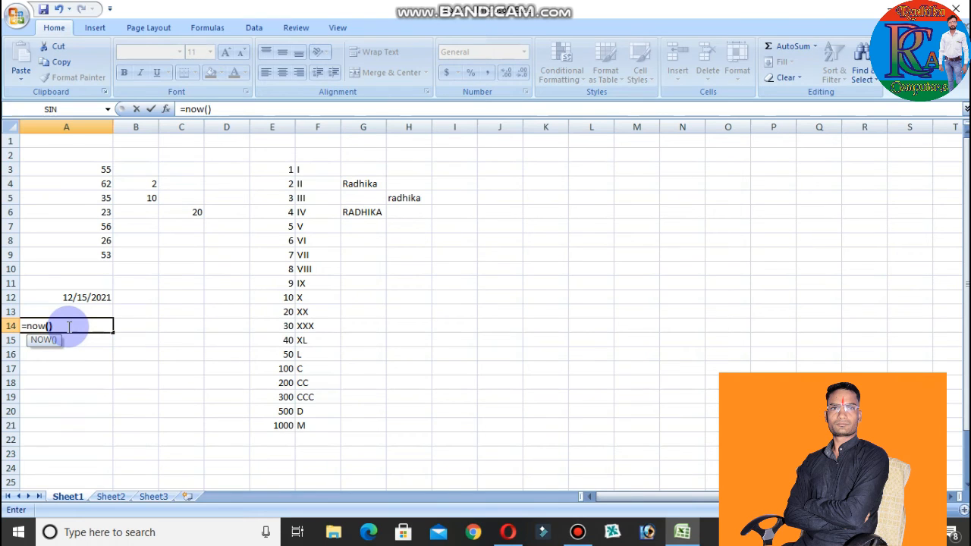
{"action": "key", "text": "Return"}
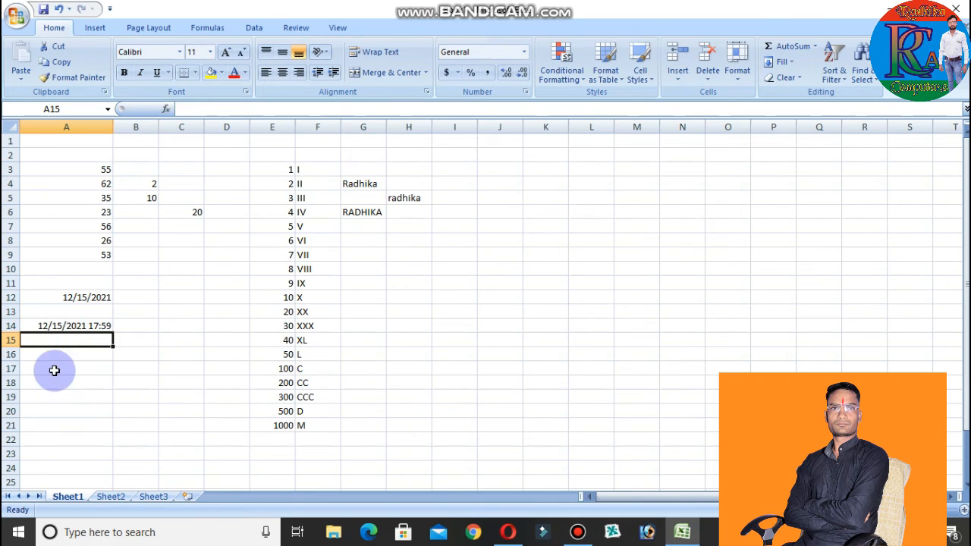
{"action": "left_click", "coordinate": [580, 529]}
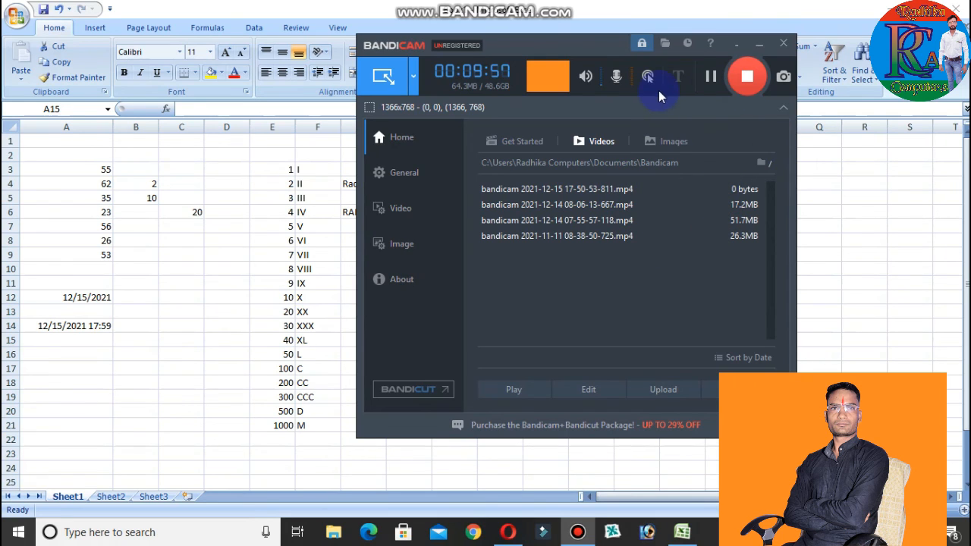
{"action": "left_click", "coordinate": [745, 76]}
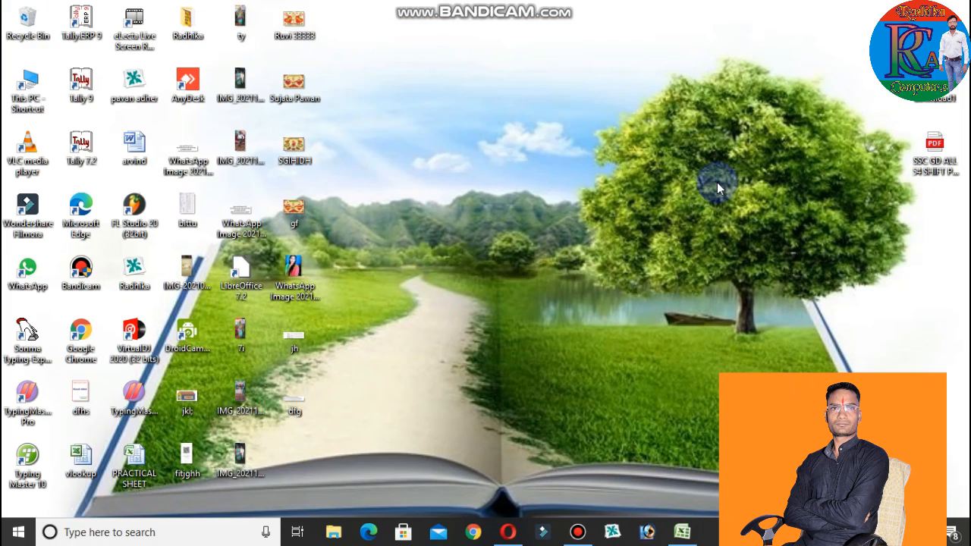